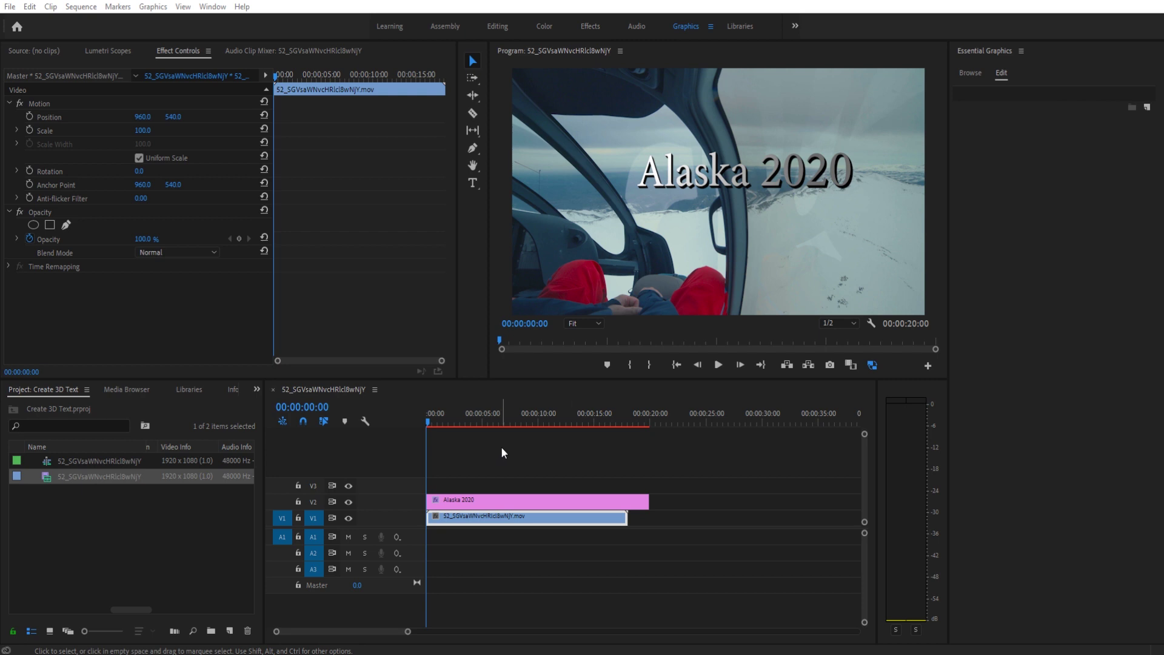
# Preview the finished Alaska 2020 example in a maximized Program monitor, then close its sequence
pyautogui.click(511, 352)
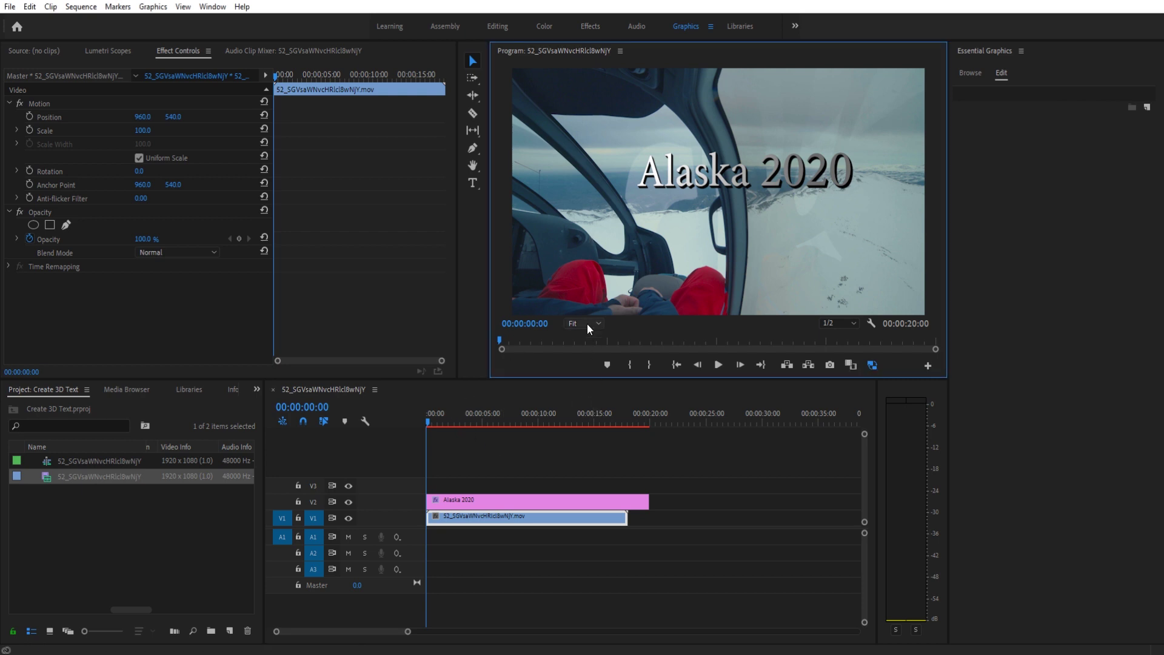
pyautogui.press('`')
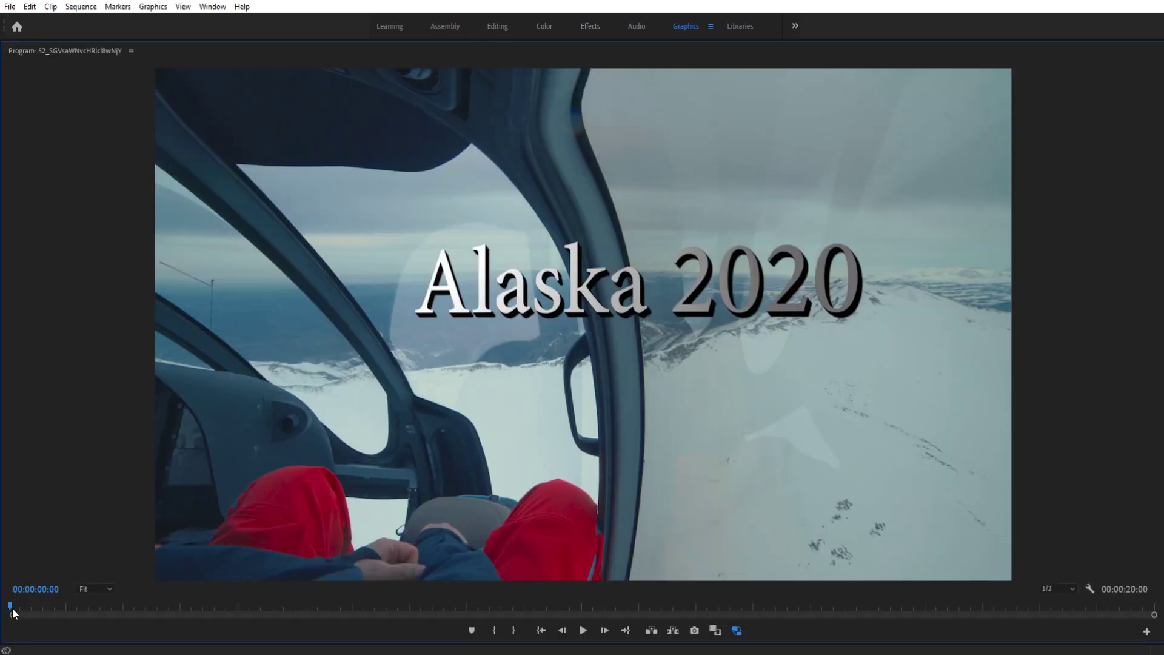
pyautogui.moveTo(10, 606); pyautogui.dragTo(214, 527)
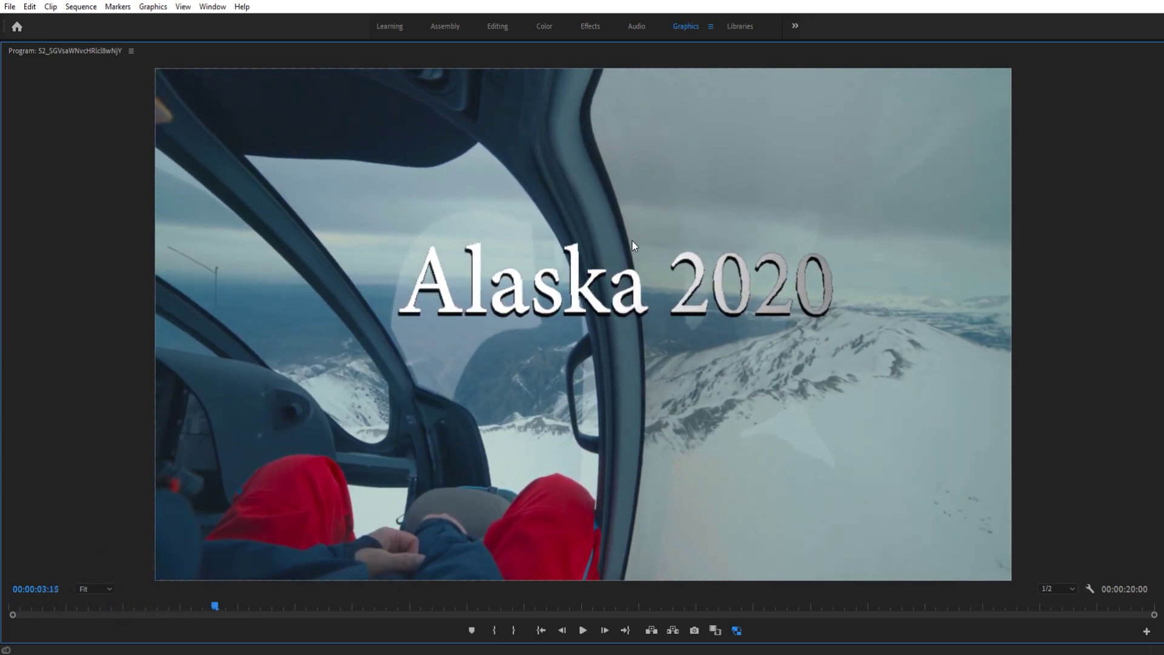
pyautogui.press('`')
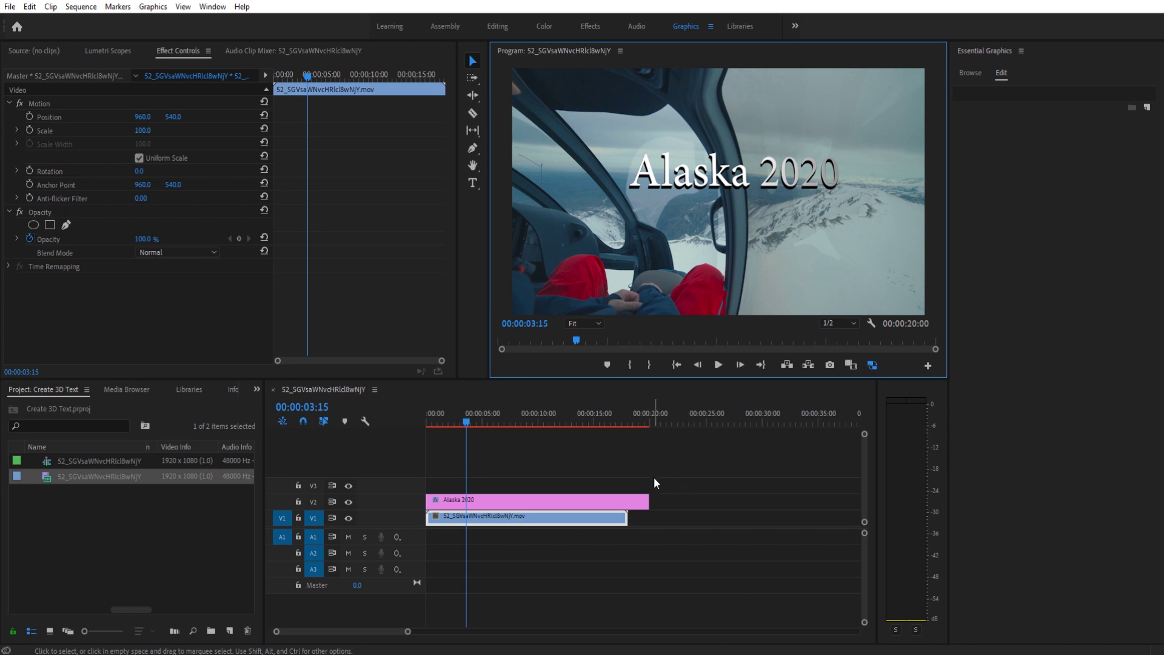
pyautogui.click(579, 497)
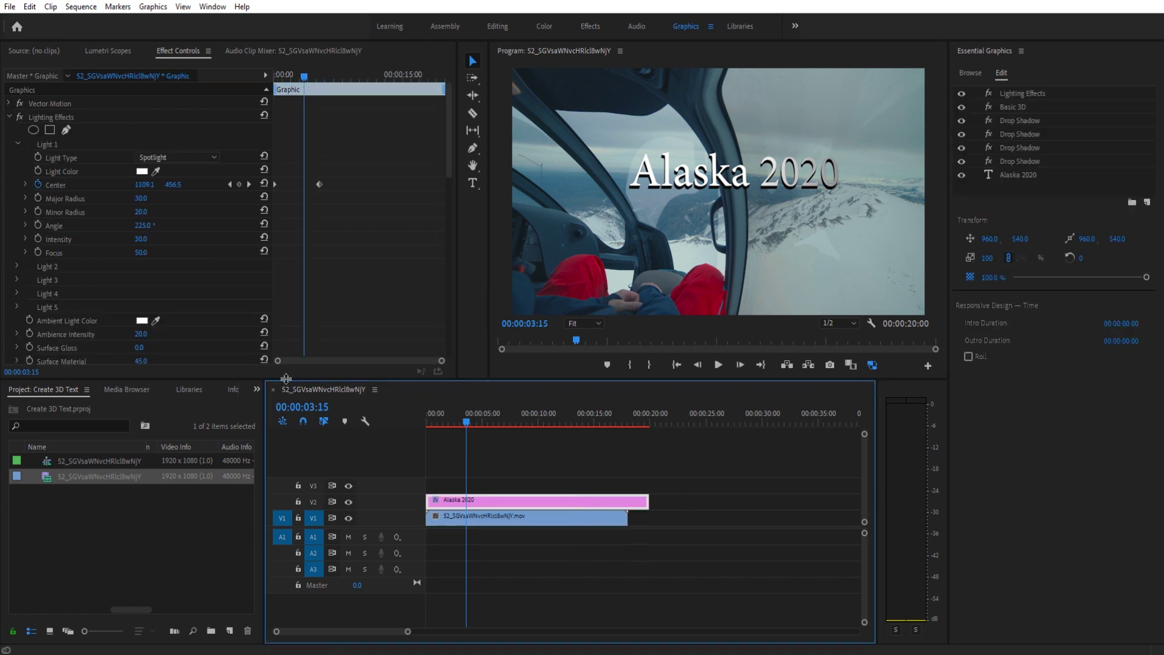
pyautogui.click(273, 390)
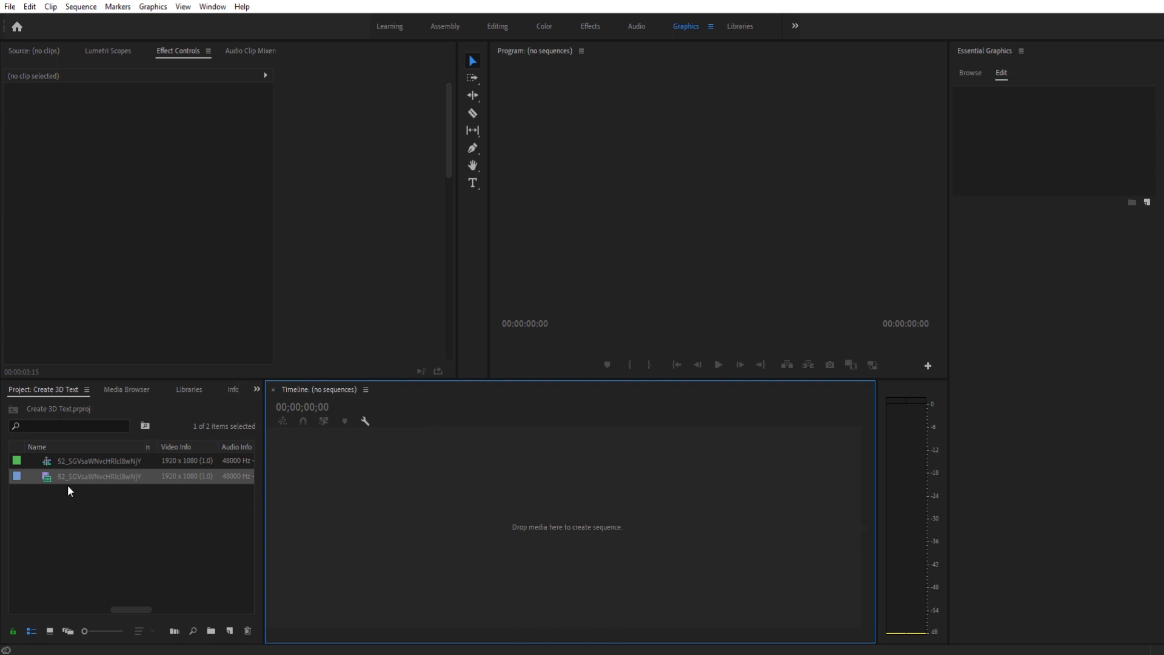
# Build a new sequence from the helicopter .mov clip and delete its A1 audio
pyautogui.moveTo(71, 473); pyautogui.dragTo(422, 542)
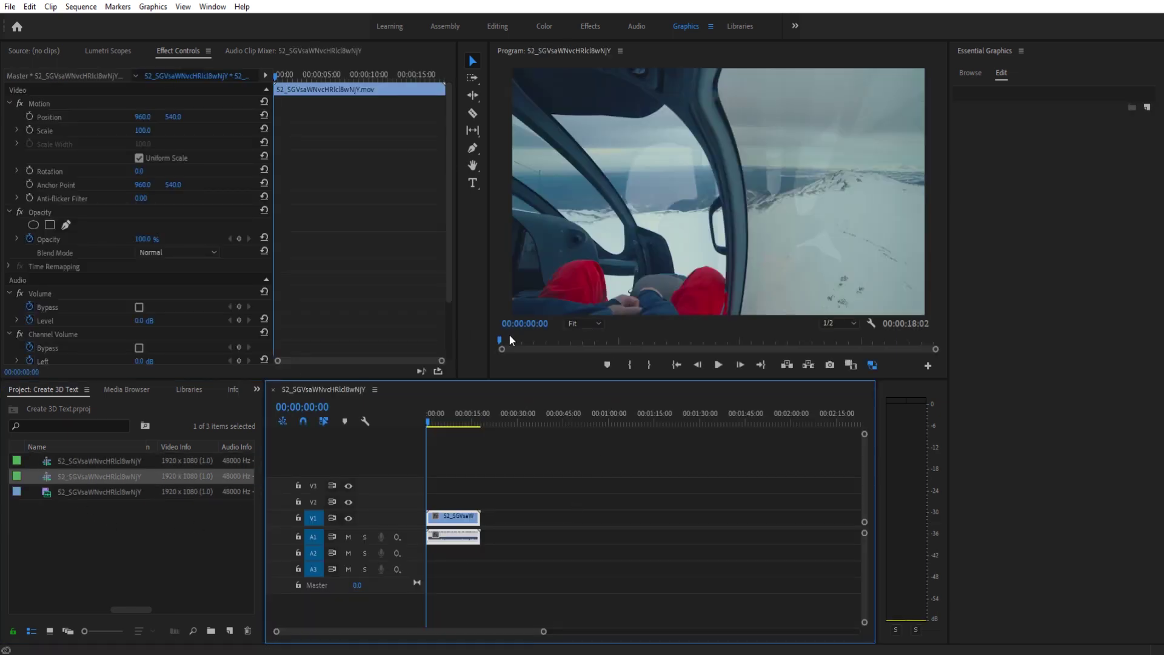
pyautogui.click(473, 502)
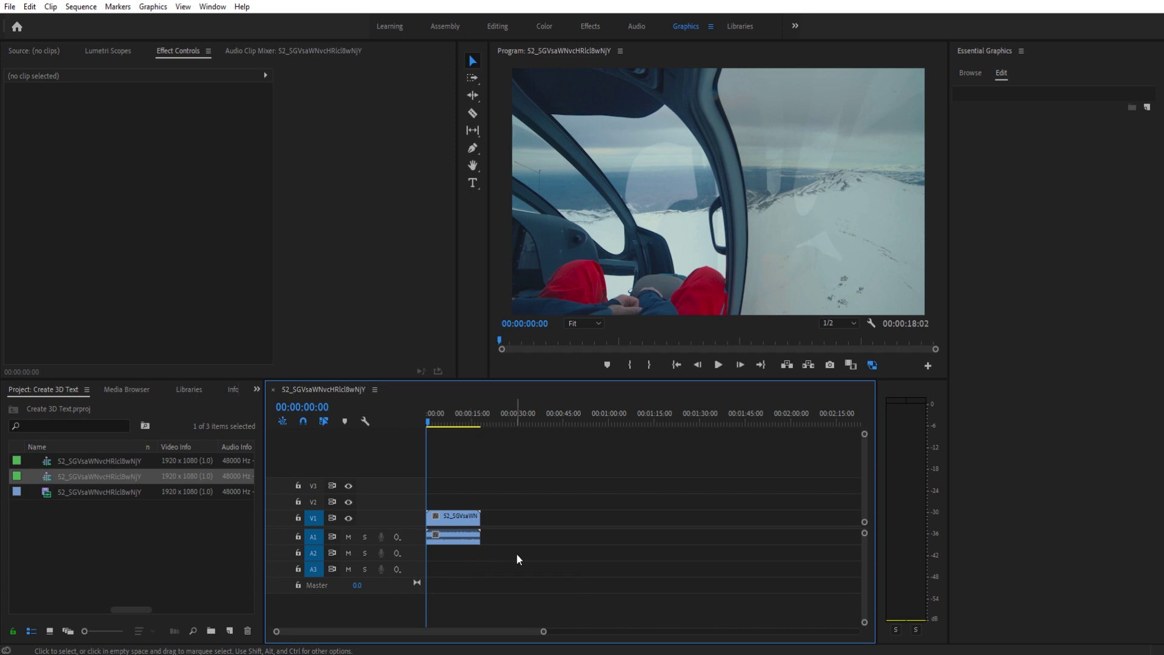
pyautogui.click(472, 537)
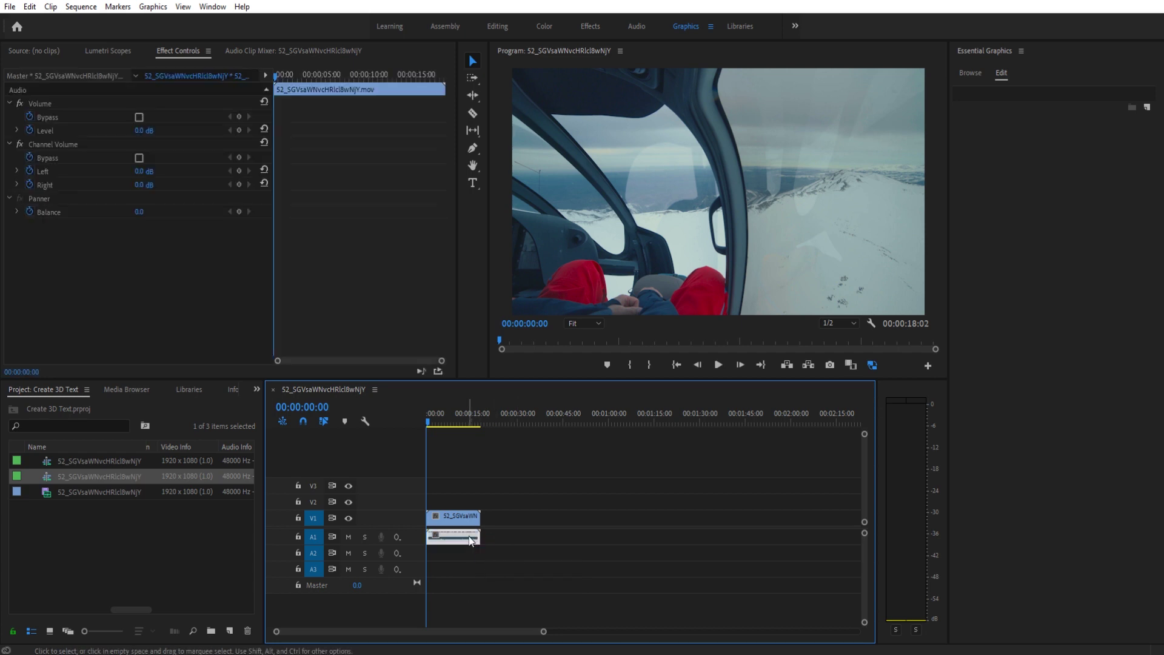
pyautogui.press('Delete')
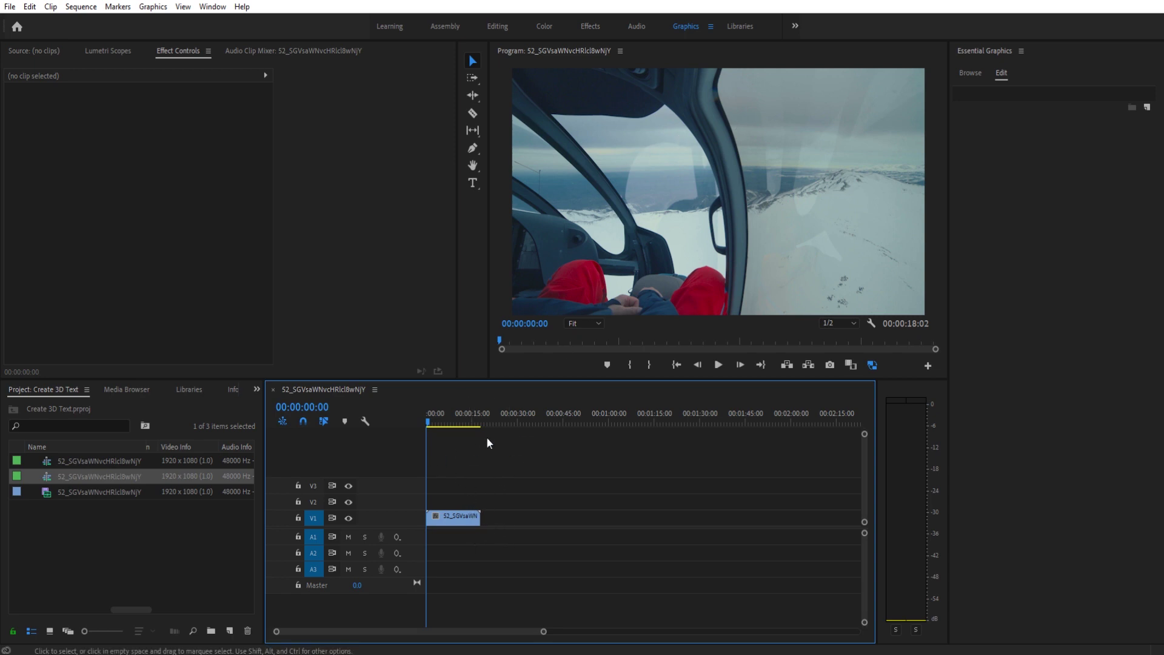
# Add a title reading 'Washington 2020' over the footage with the Type tool
pyautogui.click(474, 182)
pyautogui.click(593, 178)
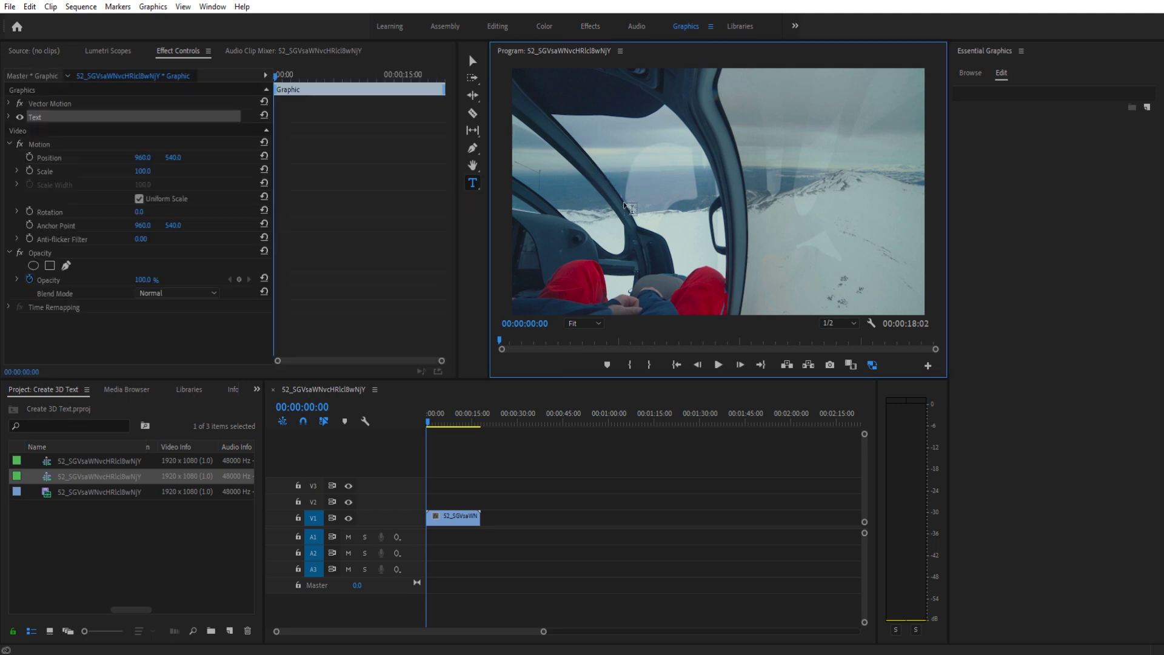
pyautogui.write('Washing')
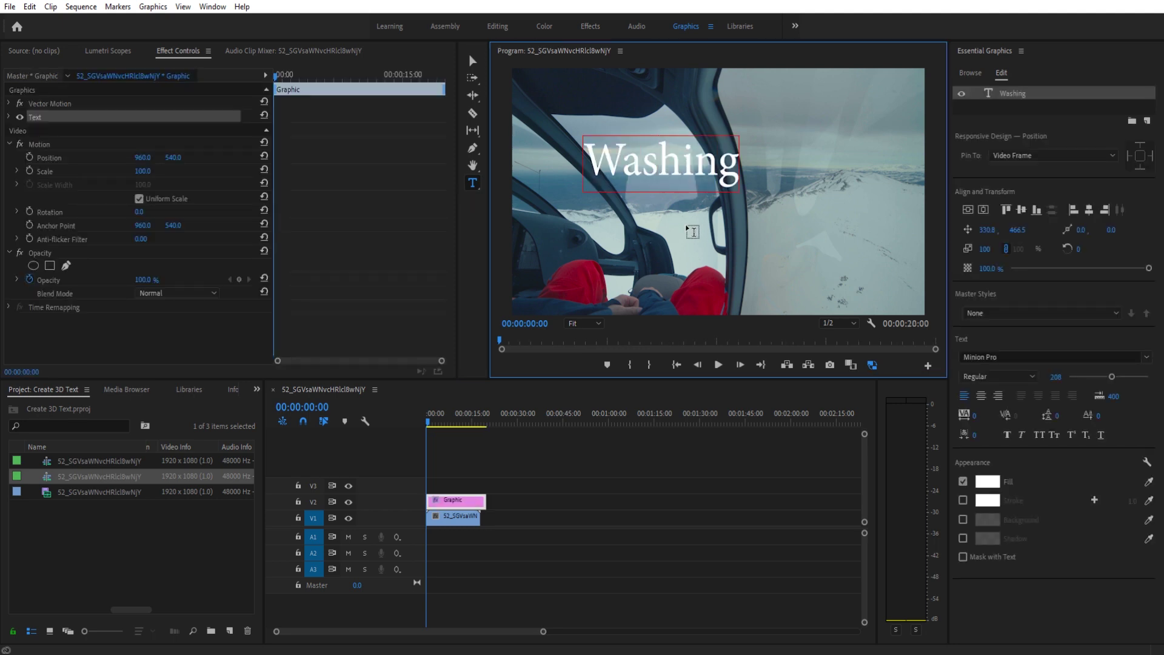
pyautogui.write('ton 2020')
pyautogui.click(472, 61)
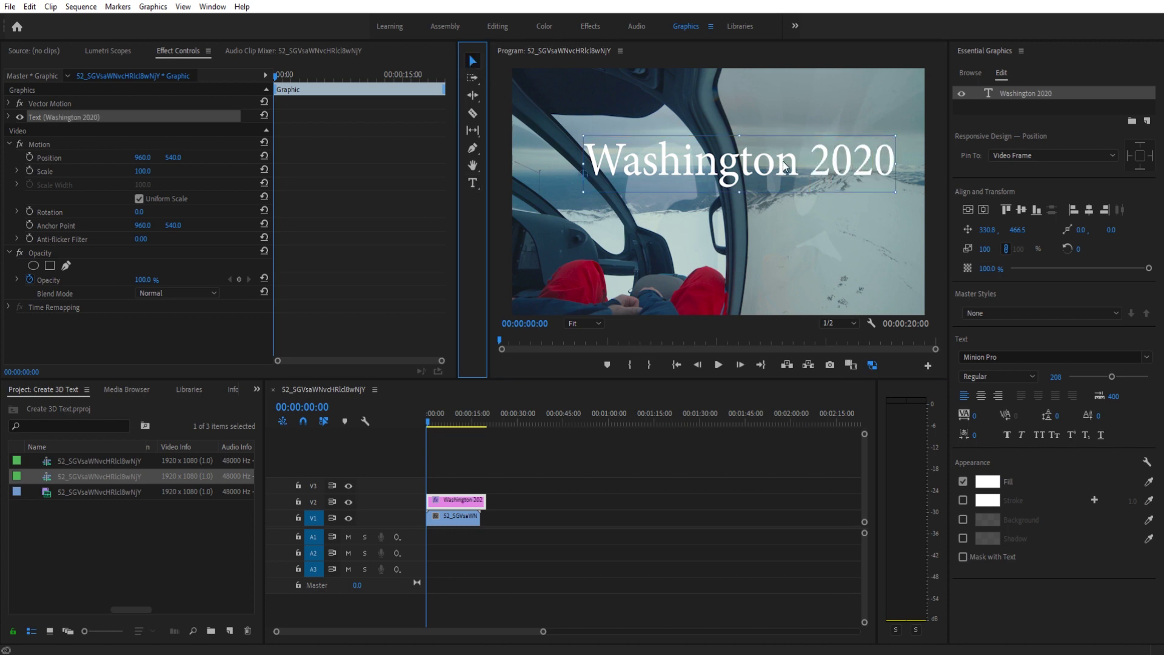
# Centre-align the title, move it to the frame centre, and enlarge the font to 225
pyautogui.moveTo(788, 166); pyautogui.dragTo(758, 184)
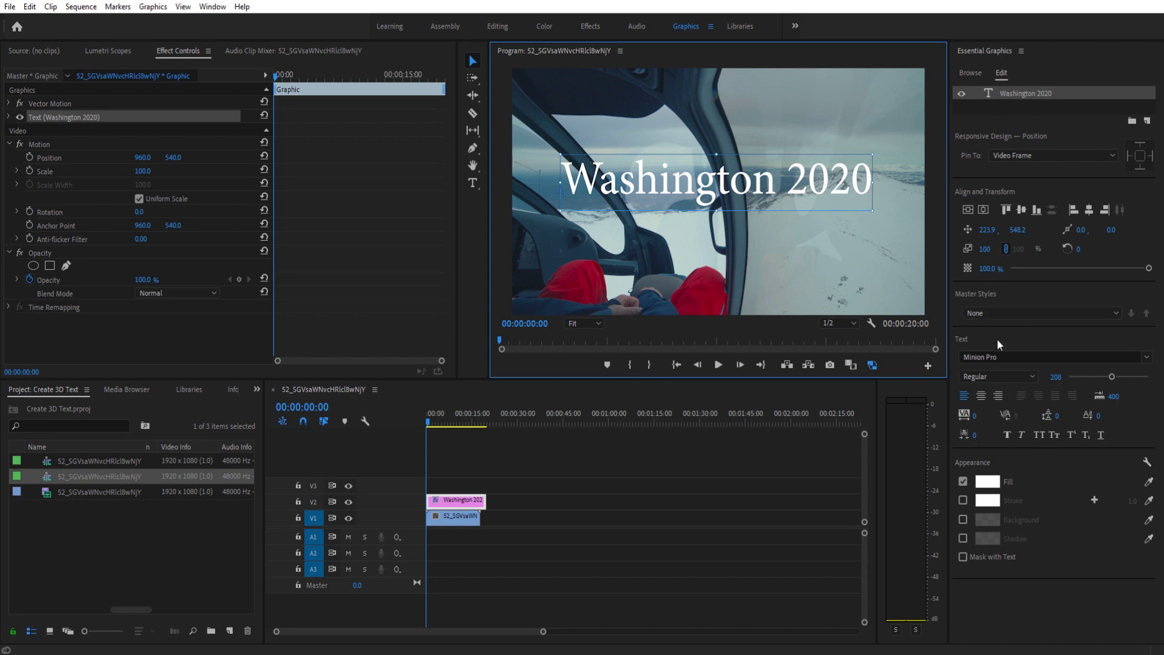
pyautogui.click(981, 395)
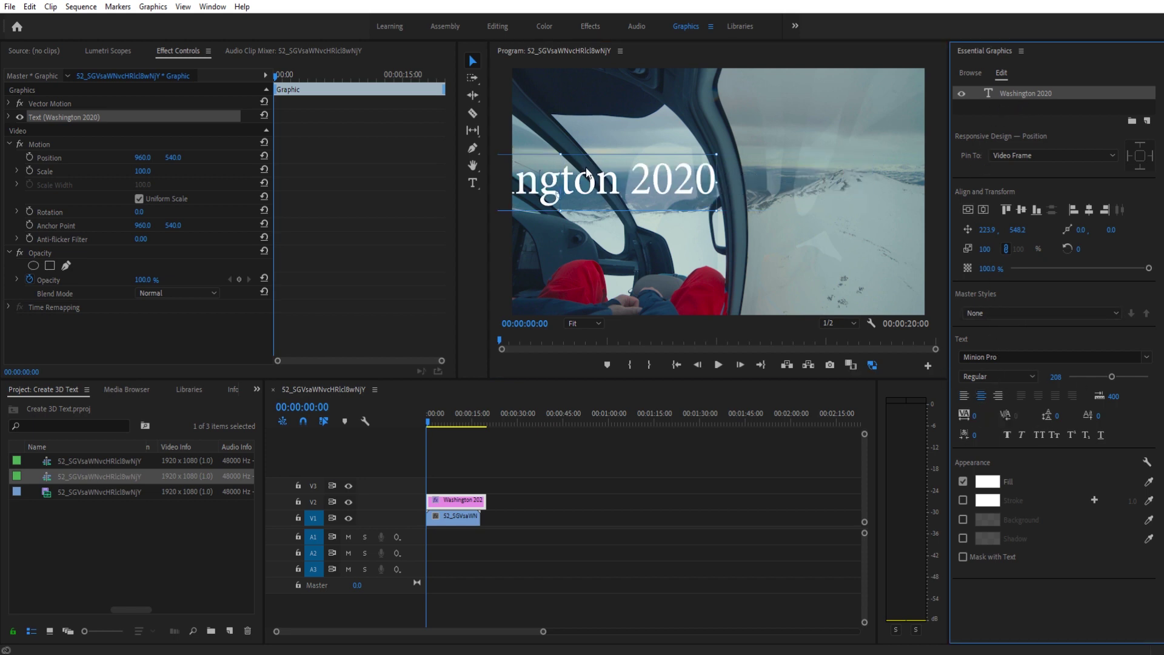
pyautogui.moveTo(589, 174); pyautogui.dragTo(741, 179)
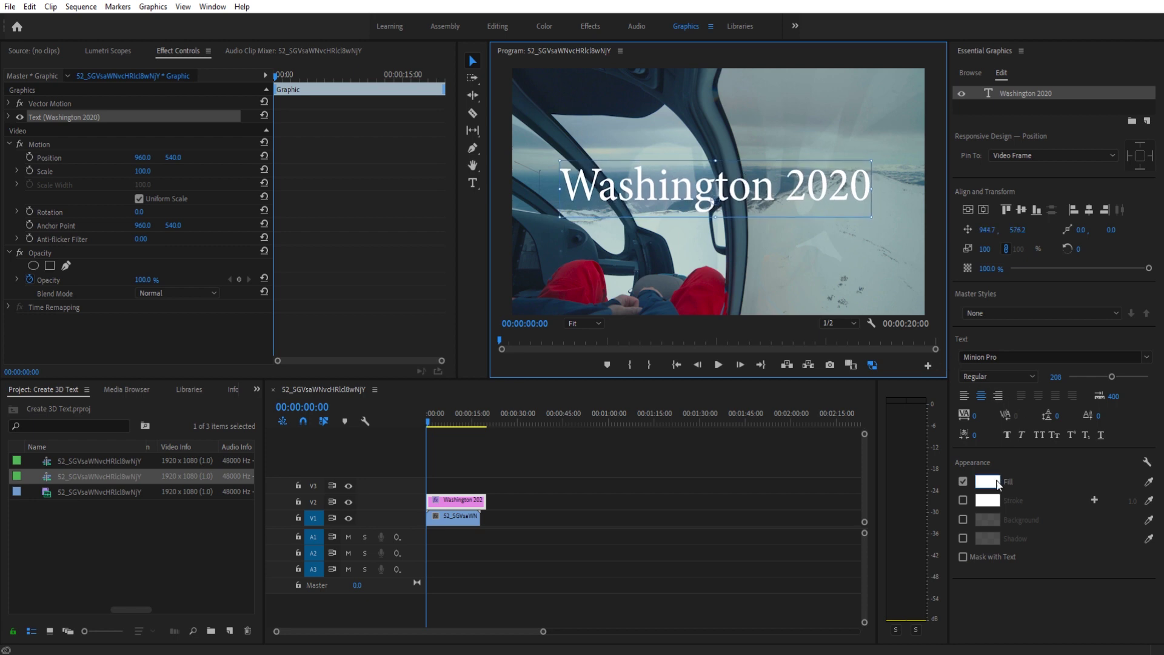
pyautogui.moveTo(1117, 380); pyautogui.dragTo(1113, 377)
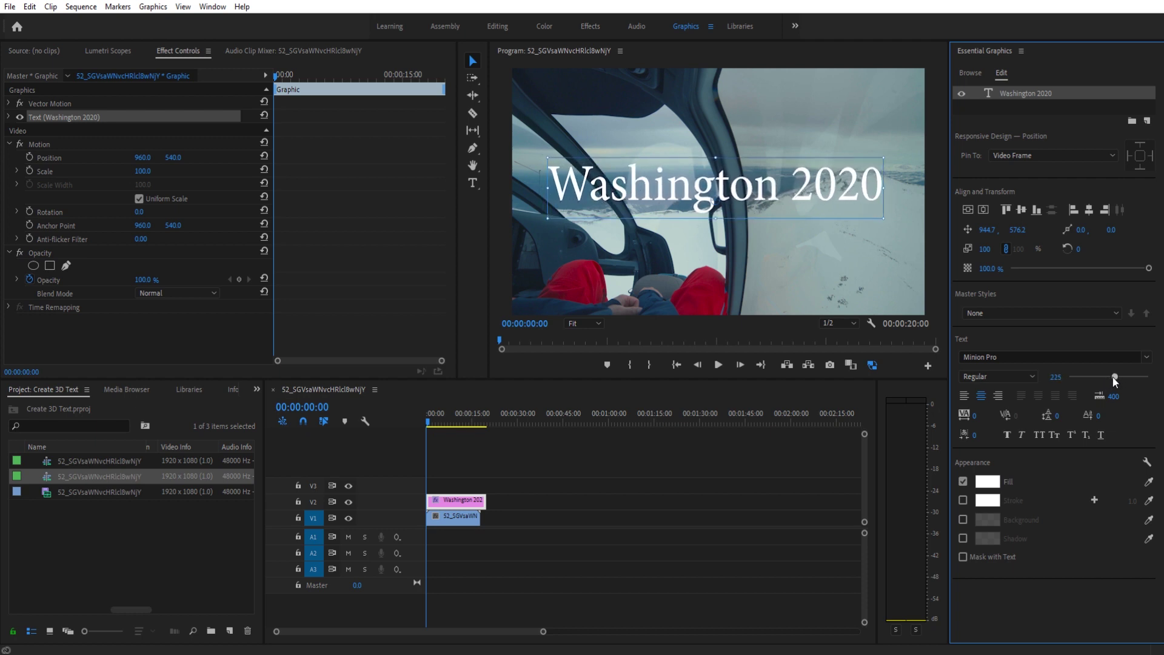
# Search Effects for 'bas' and apply Perspective > Basic 3D to the title clip
pyautogui.click(533, 475)
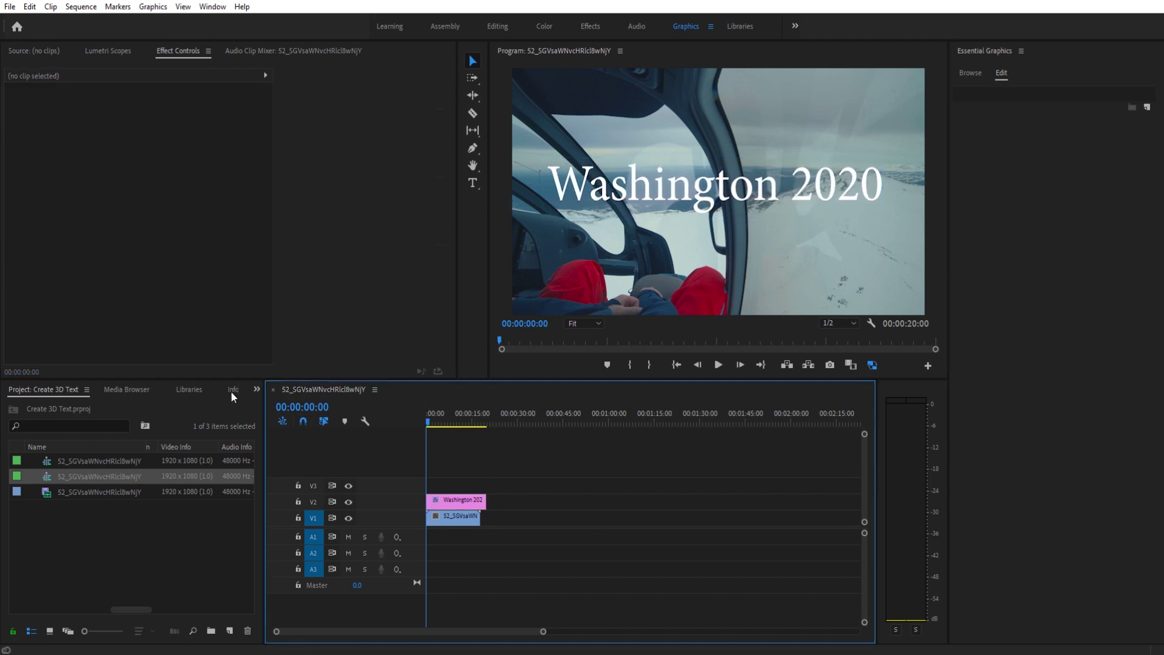
pyautogui.click(256, 390)
pyautogui.click(279, 461)
pyautogui.click(79, 406)
pyautogui.write('bas')
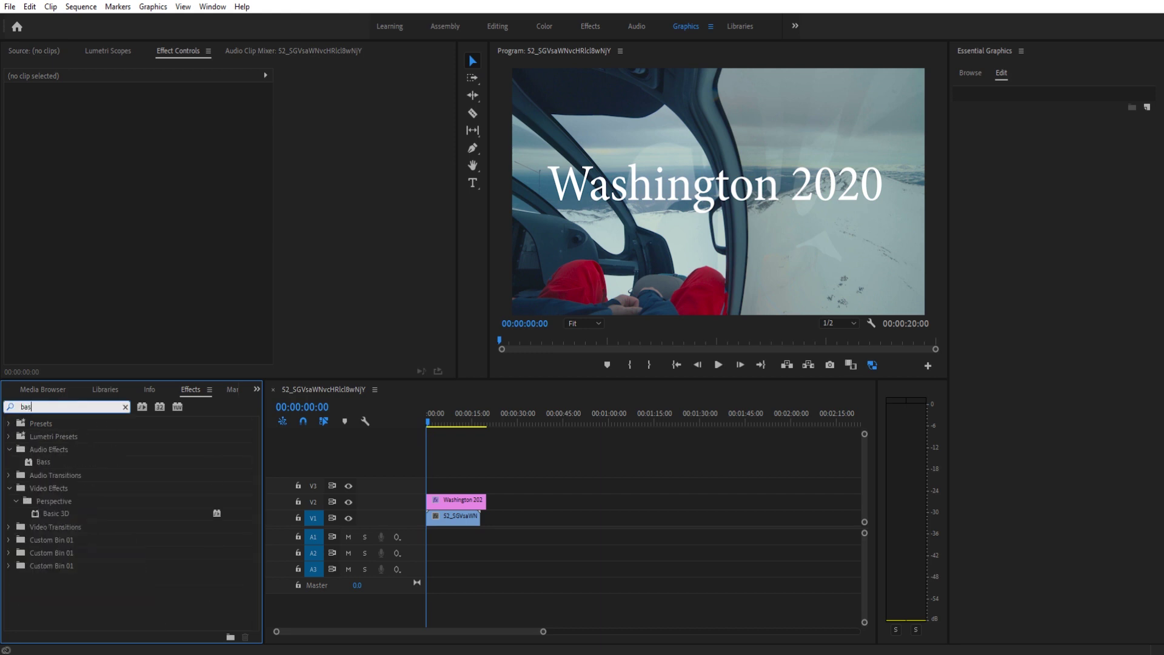
pyautogui.click(43, 491)
pyautogui.click(50, 503)
pyautogui.click(56, 514)
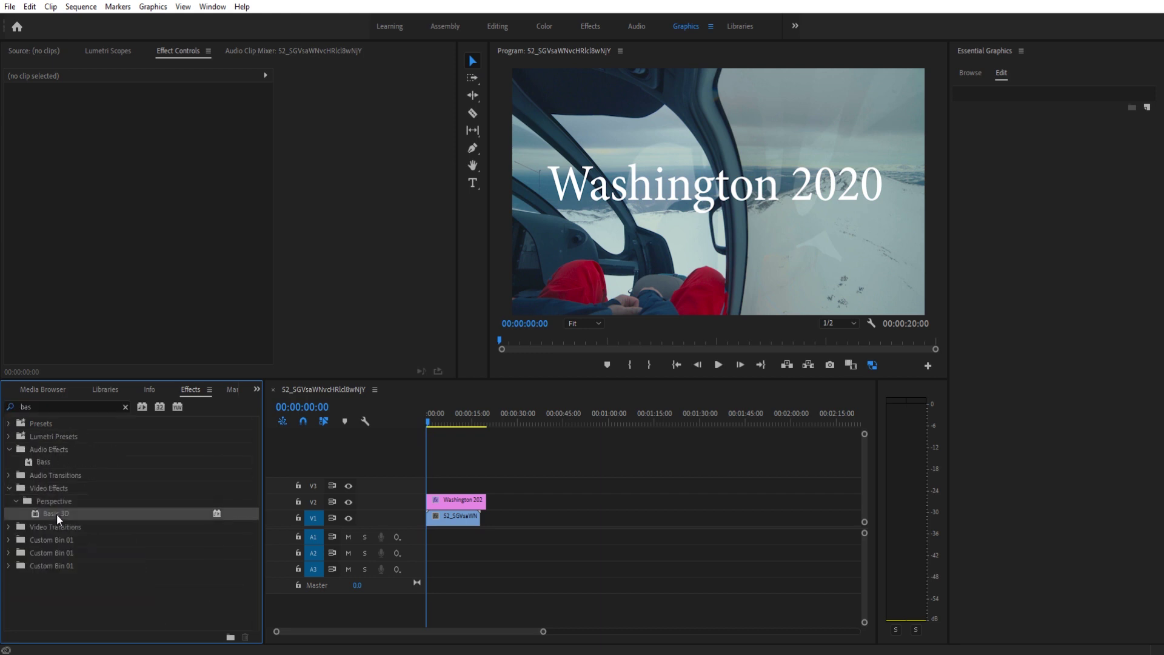
pyautogui.moveTo(50, 512); pyautogui.dragTo(468, 502)
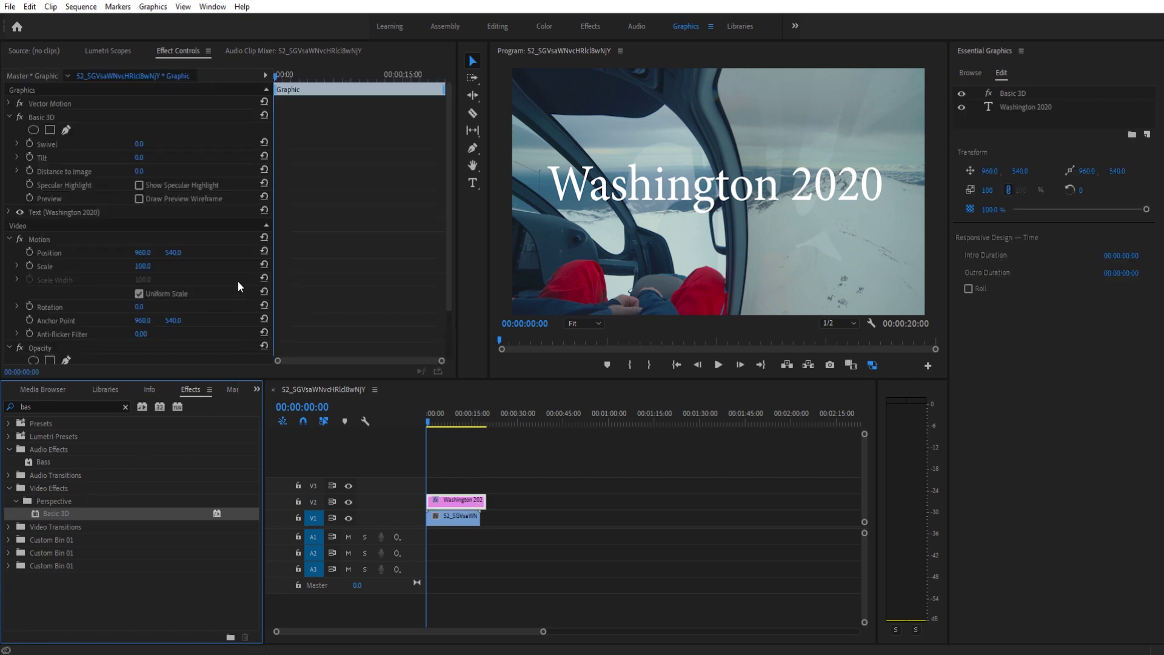
# Test Basic 3D Swivel, swinging the title around to -90°
pyautogui.click(41, 116)
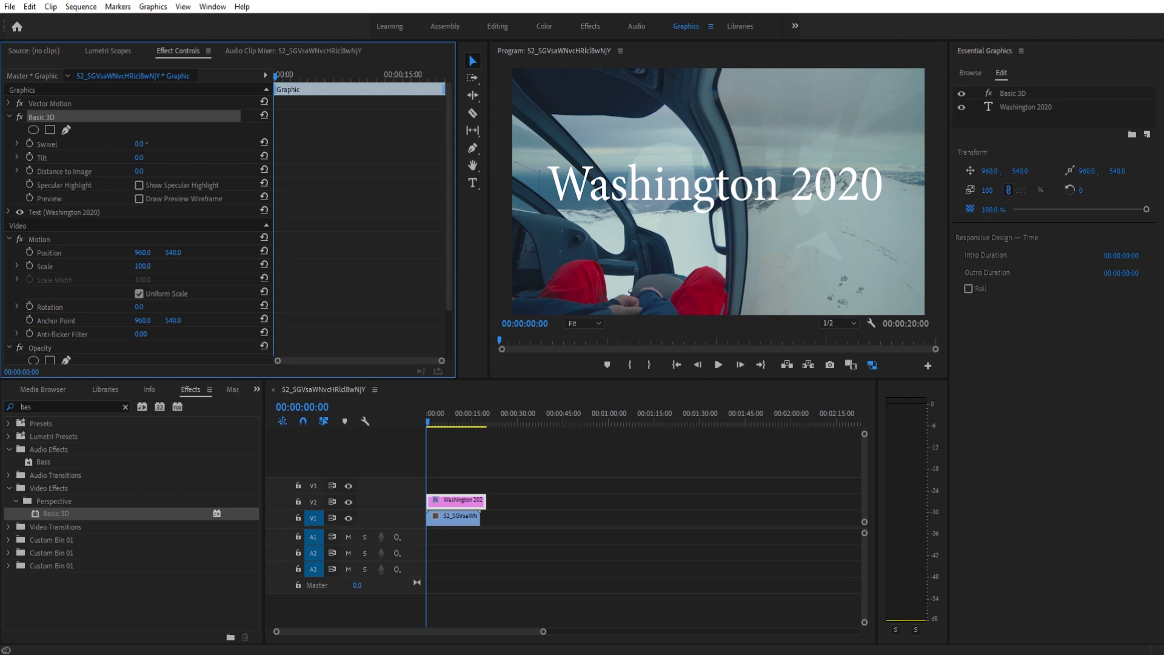
pyautogui.moveTo(139, 143); pyautogui.dragTo(103, 143)
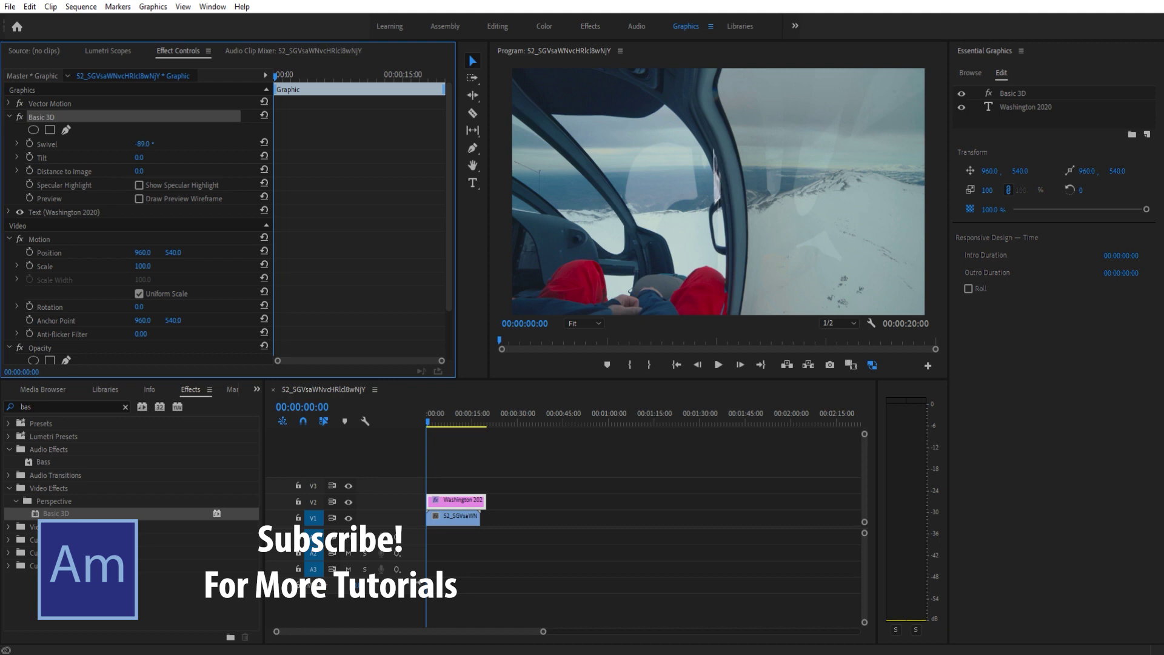
pyautogui.moveTo(103, 143); pyautogui.dragTo(157, 144)
# Reset Swivel to 0° and apply Drop Shadow to the title via a 'drop s' search
pyautogui.write('0')
pyautogui.press('Return')
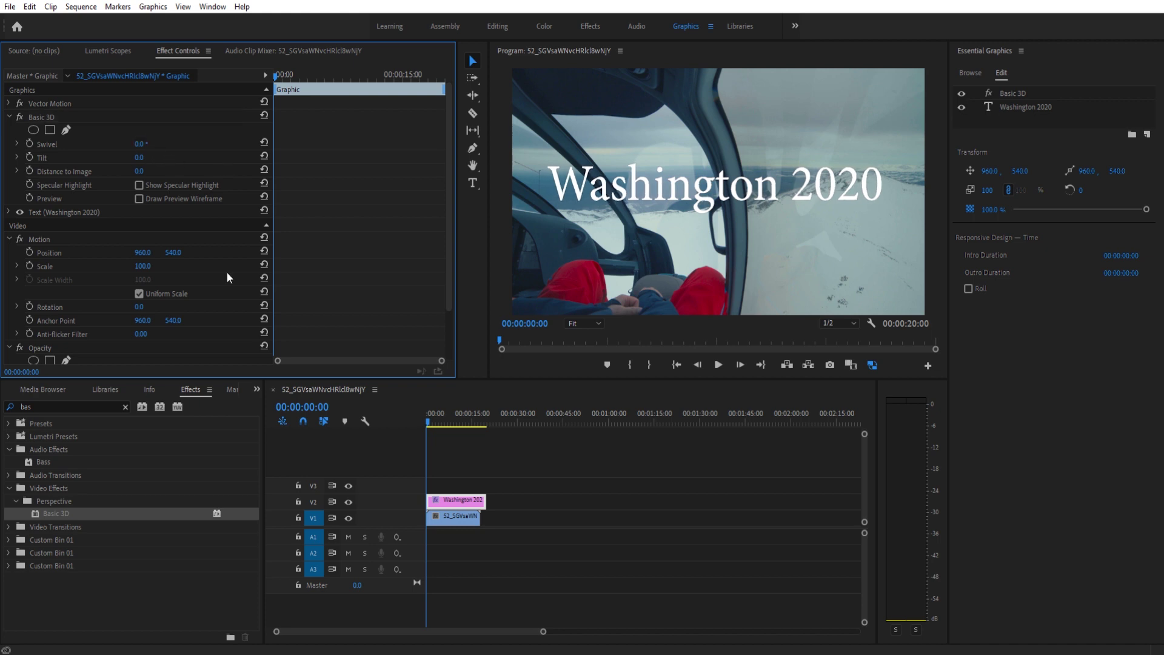
pyautogui.click(229, 404)
pyautogui.click(82, 406)
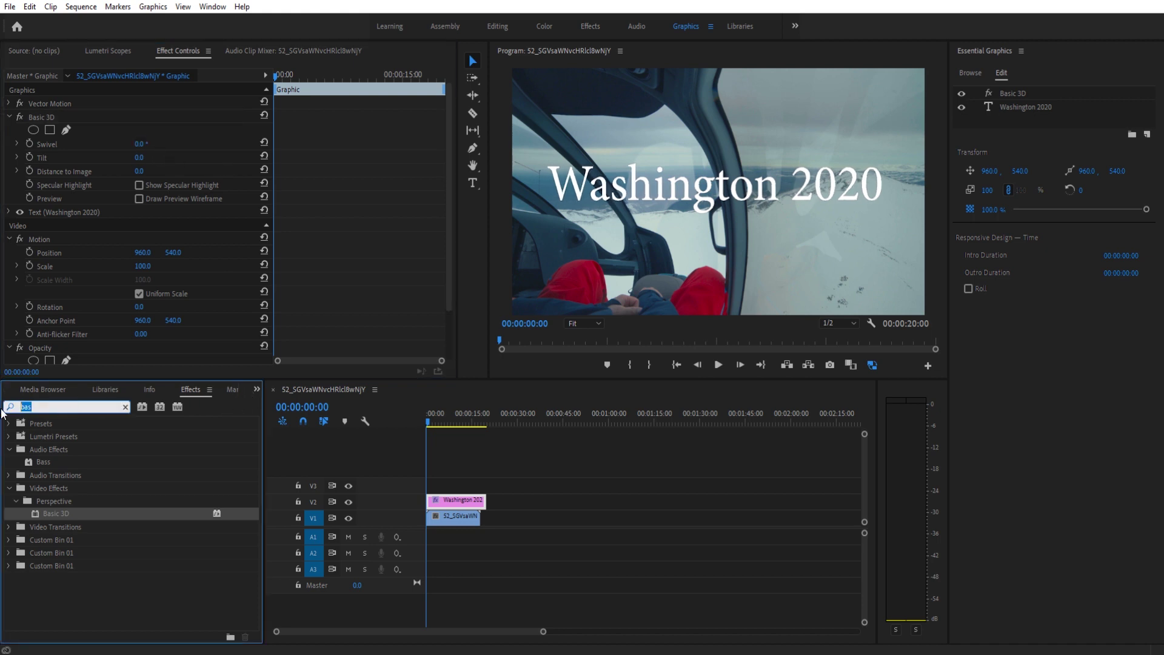
pyautogui.write('drop sh')
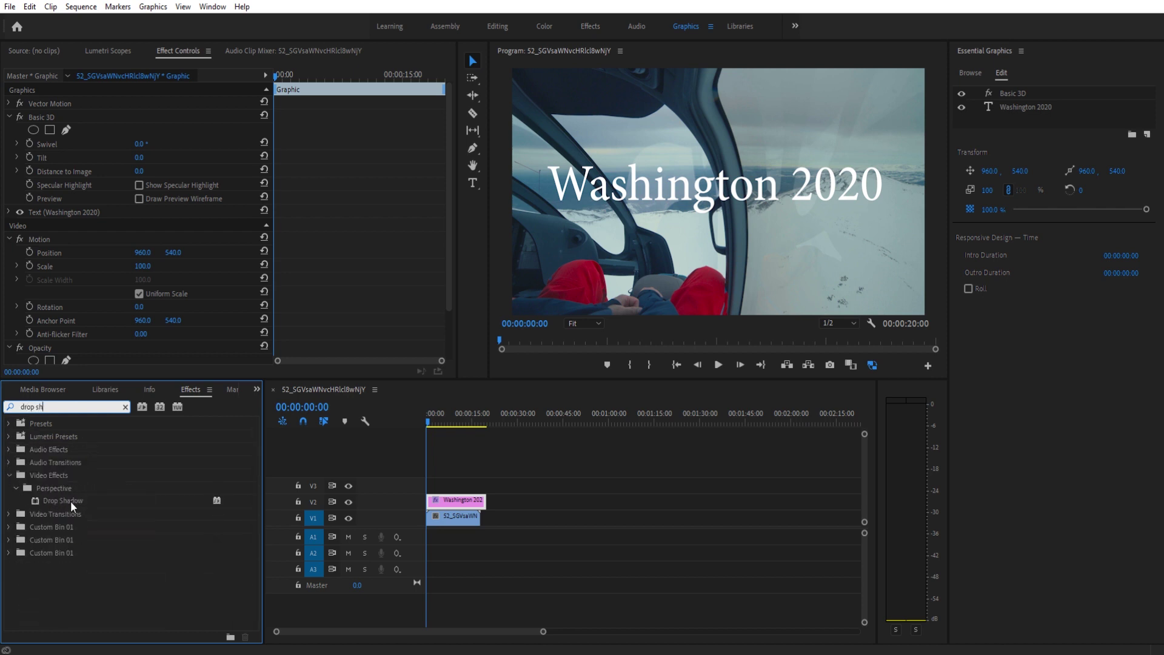
pyautogui.moveTo(70, 501); pyautogui.dragTo(470, 502)
# Order Drop Shadow after Basic 3D and raise the shadow's opacity to full
pyautogui.moveTo(58, 119); pyautogui.dragTo(58, 282)
pyautogui.click(8, 117)
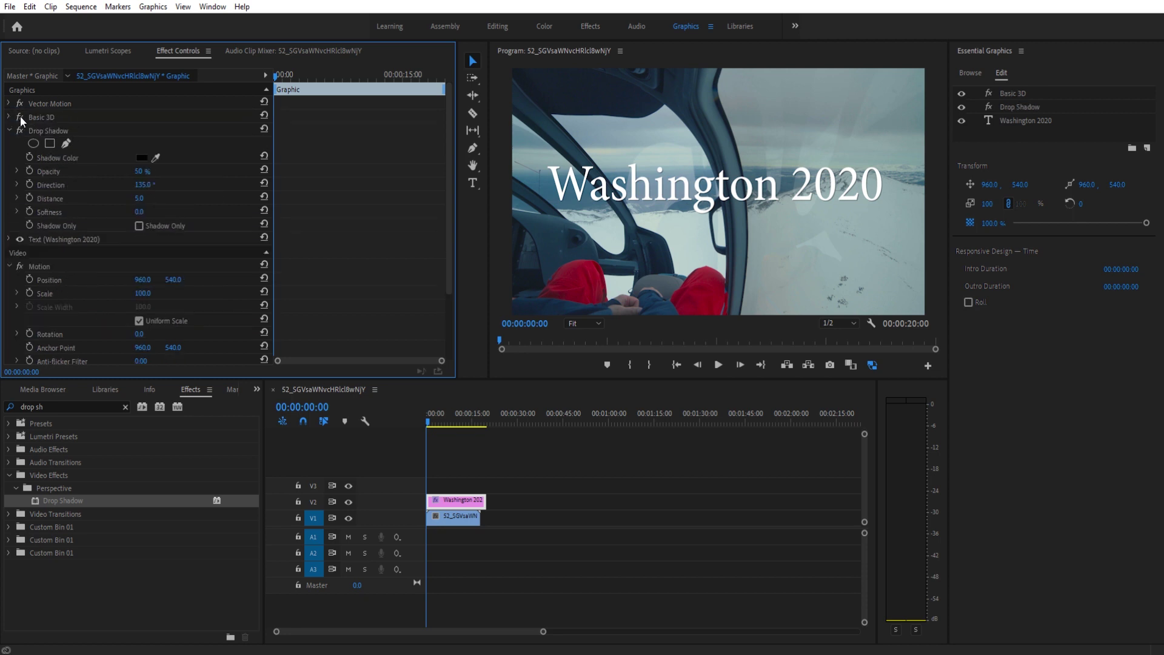
pyautogui.moveTo(139, 171); pyautogui.dragTo(207, 185)
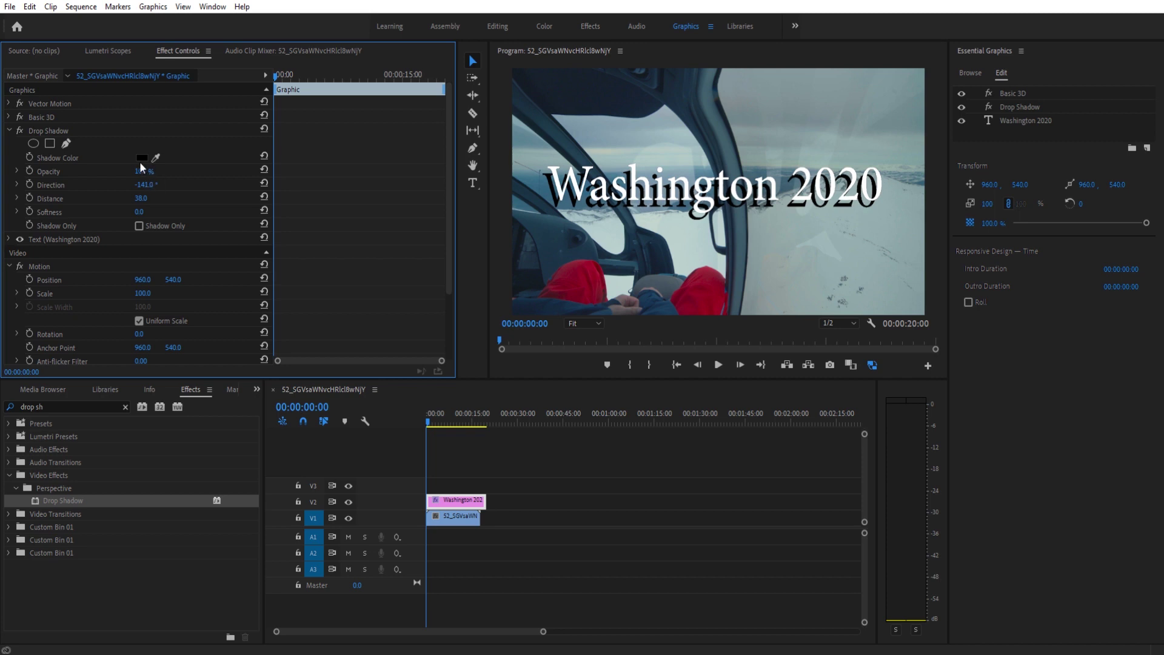
# Swivel the title slightly and turn on keyframing for Swivel and shadow Direction
pyautogui.click(8, 115)
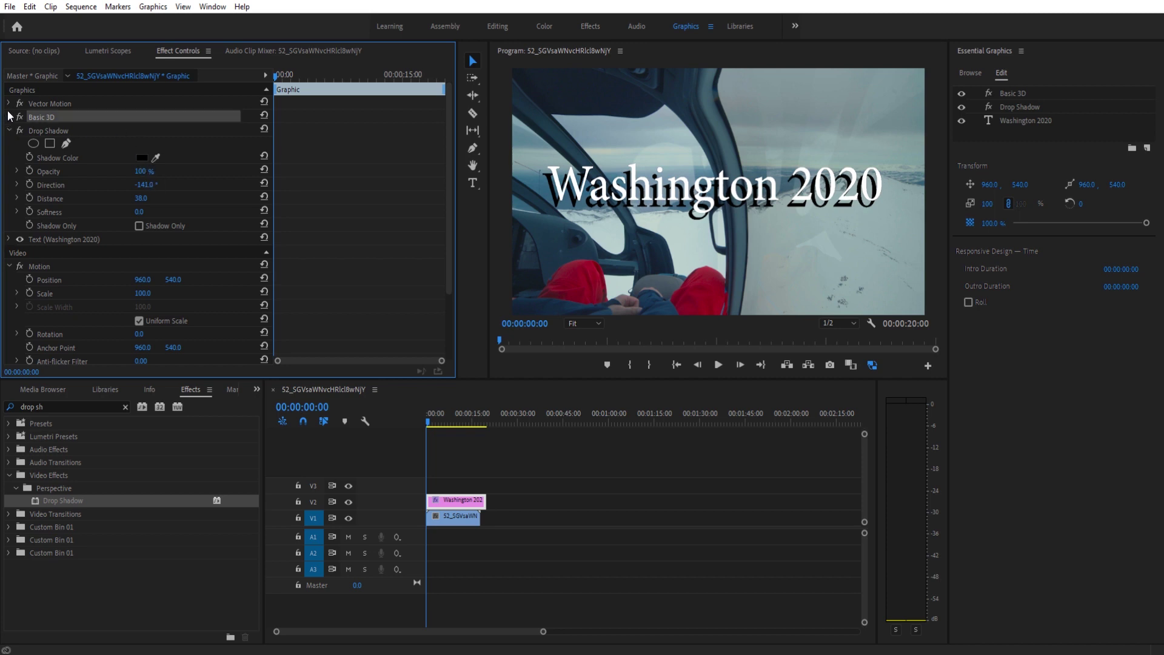
pyautogui.click(8, 116)
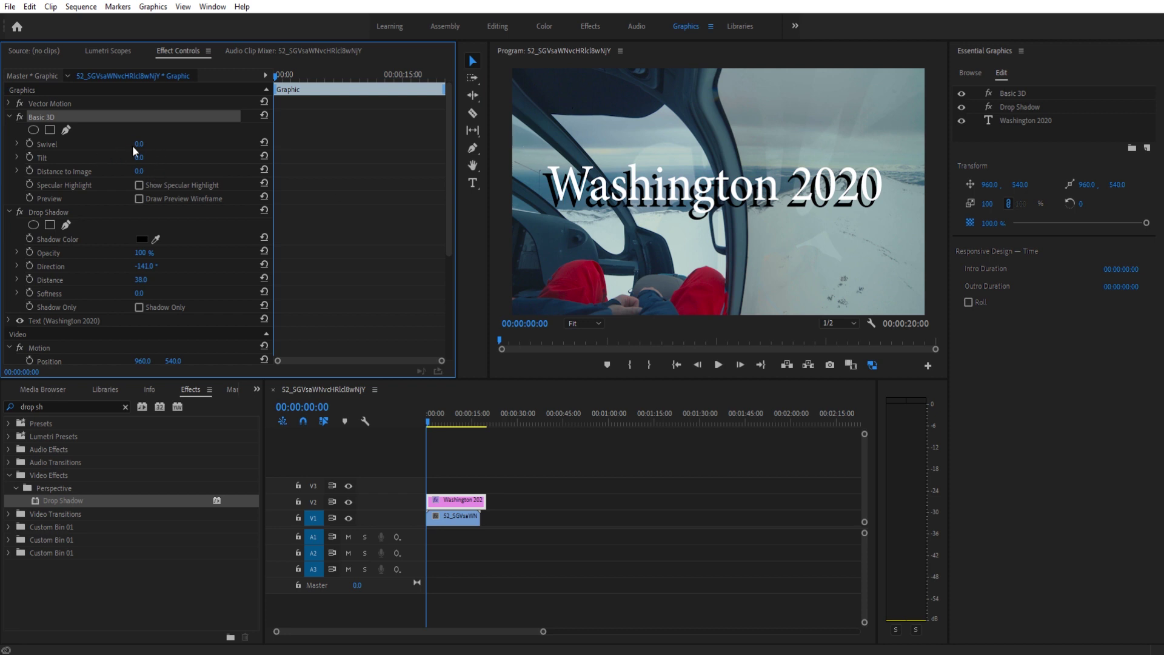
pyautogui.moveTo(139, 145); pyautogui.dragTo(145, 144)
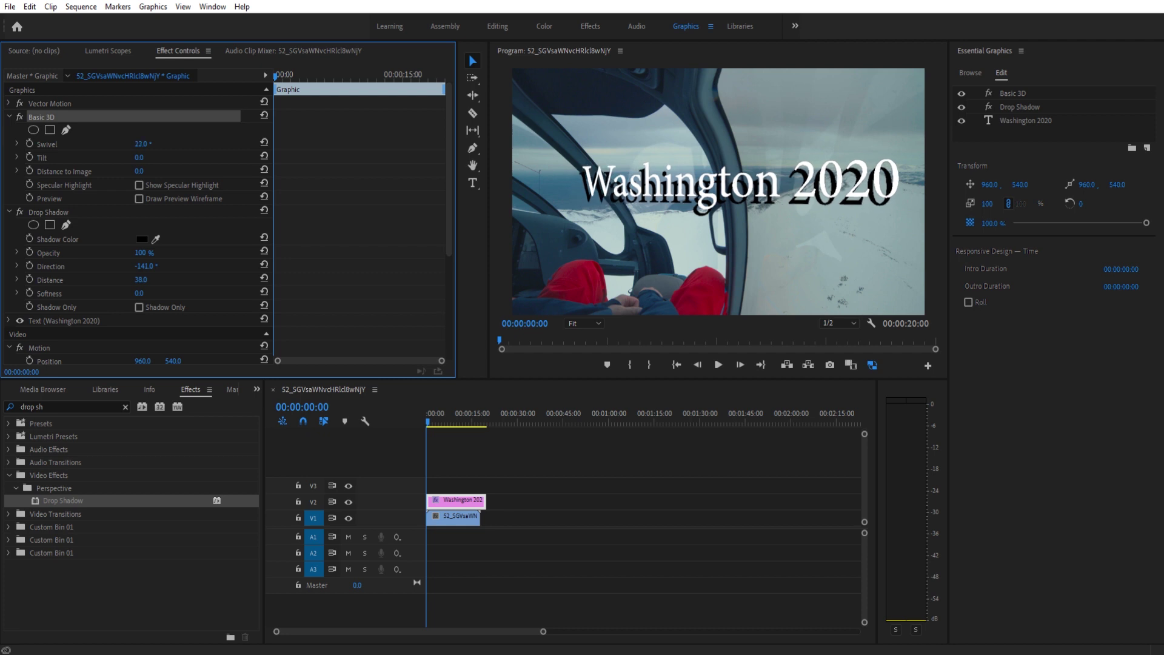
pyautogui.click(28, 141)
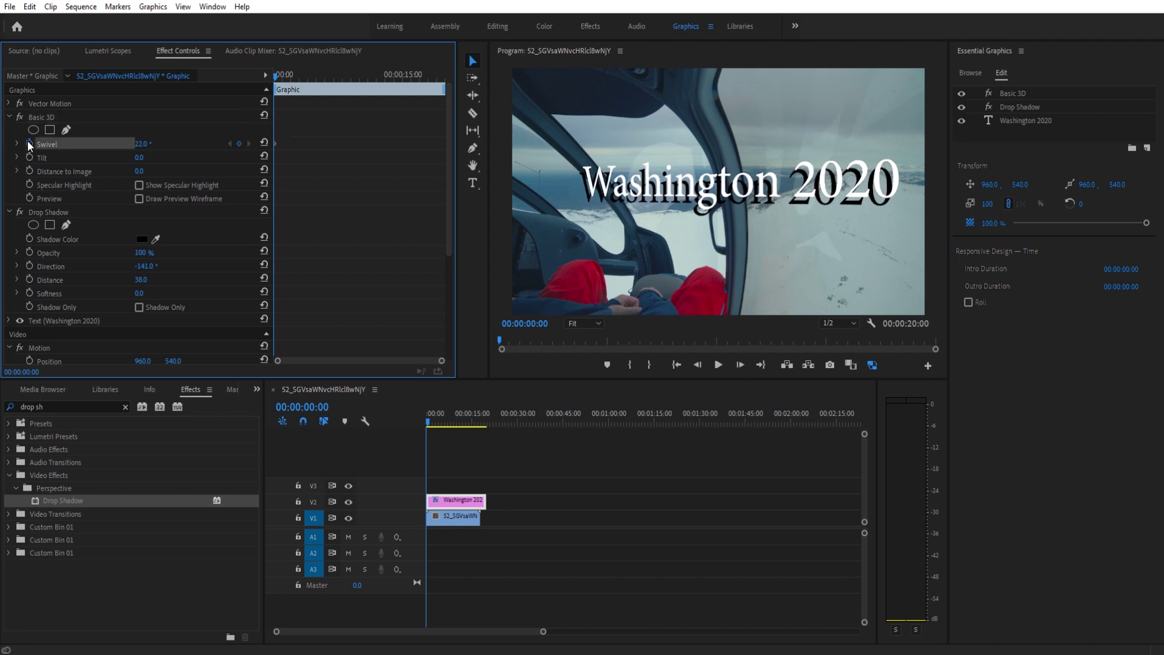
pyautogui.click(29, 265)
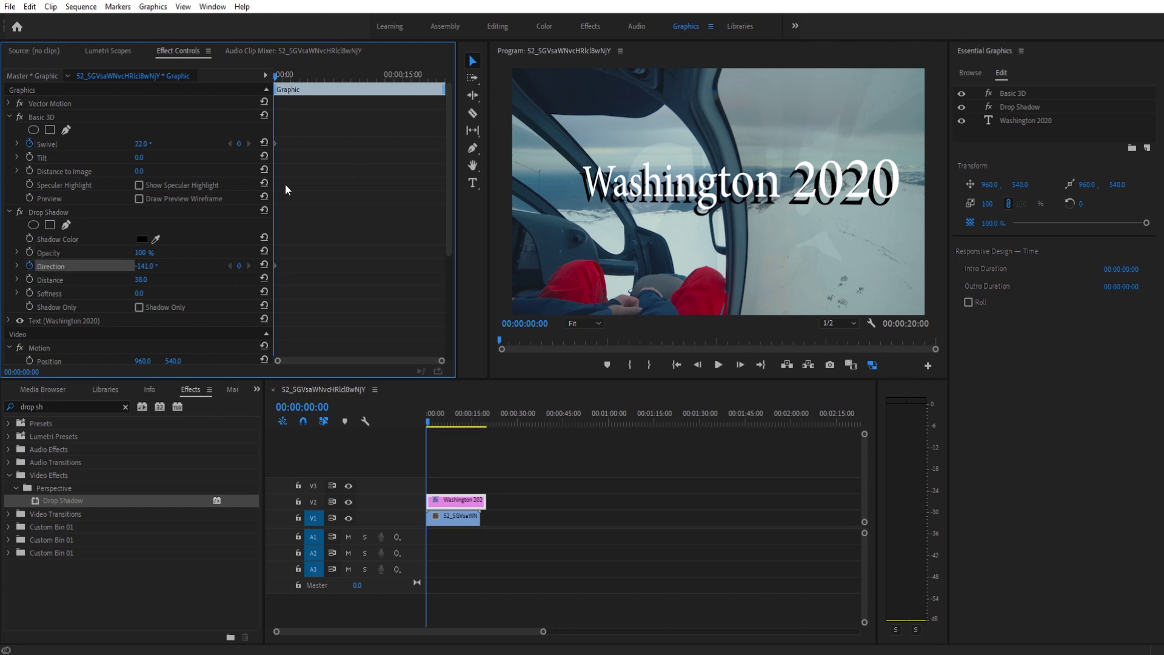
# Add Swivel and Direction keyframes at 00:00:03:01, then return the playhead to the start
pyautogui.press('space')
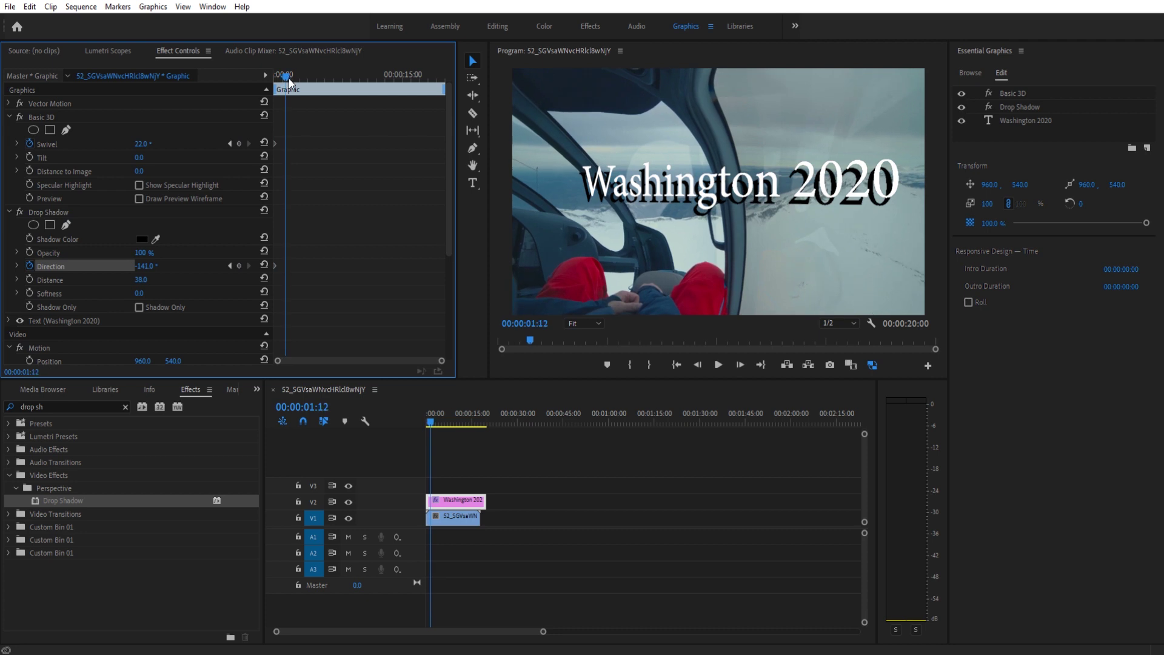
pyautogui.moveTo(295, 84); pyautogui.dragTo(298, 85)
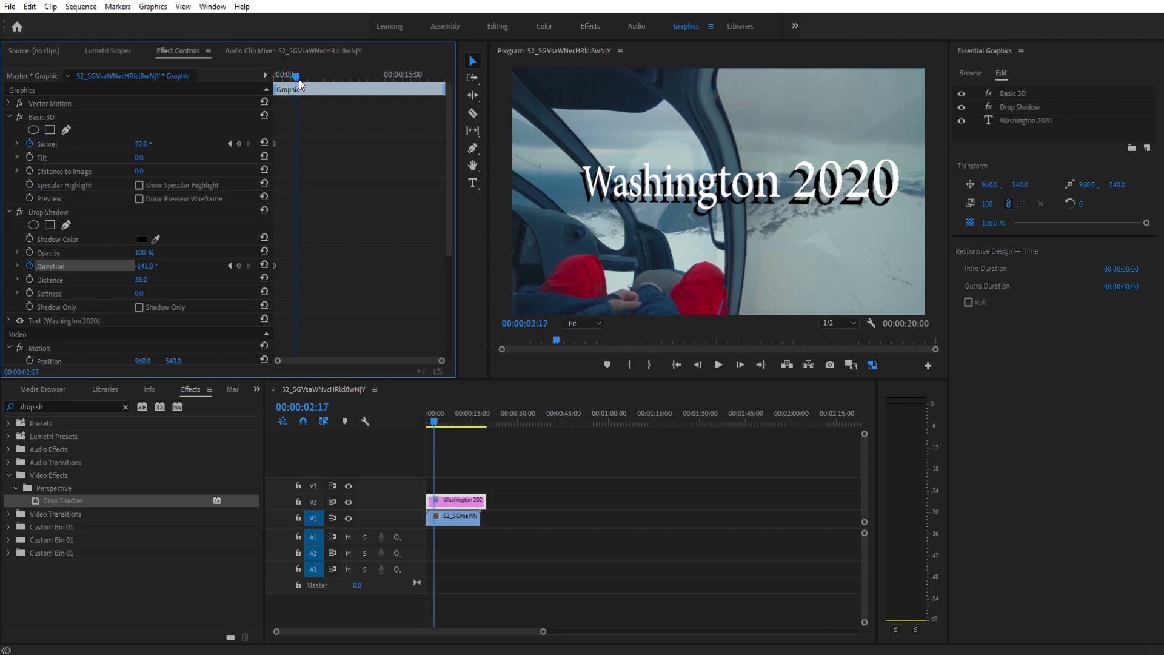
pyautogui.moveTo(299, 79); pyautogui.dragTo(302, 77)
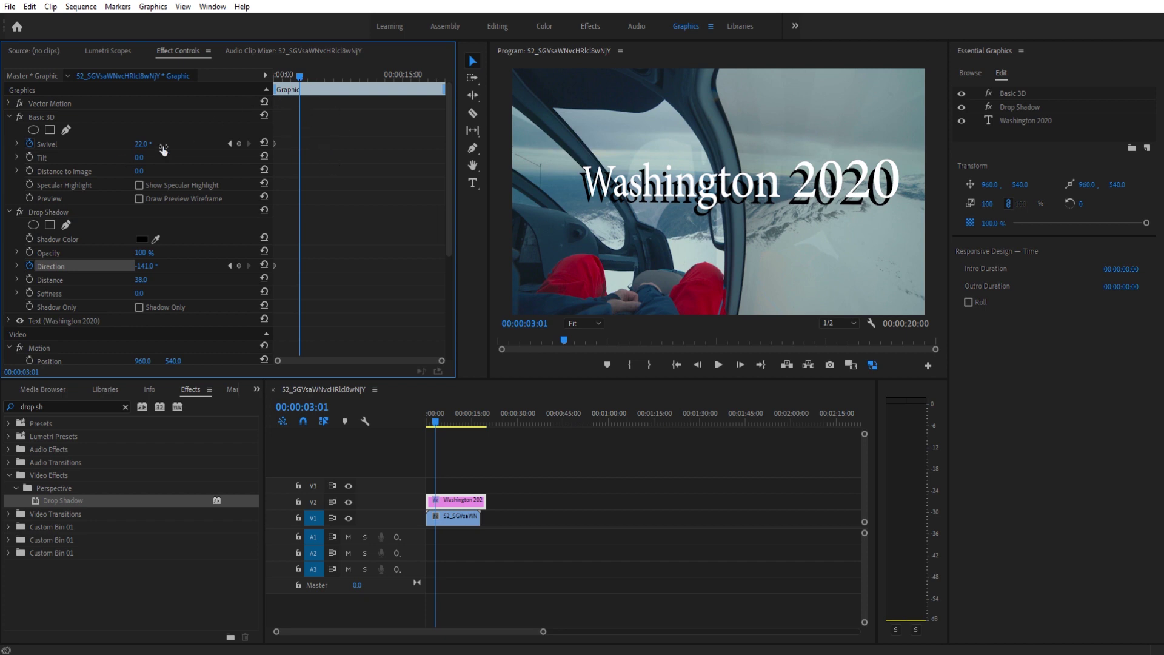
pyautogui.click(239, 144)
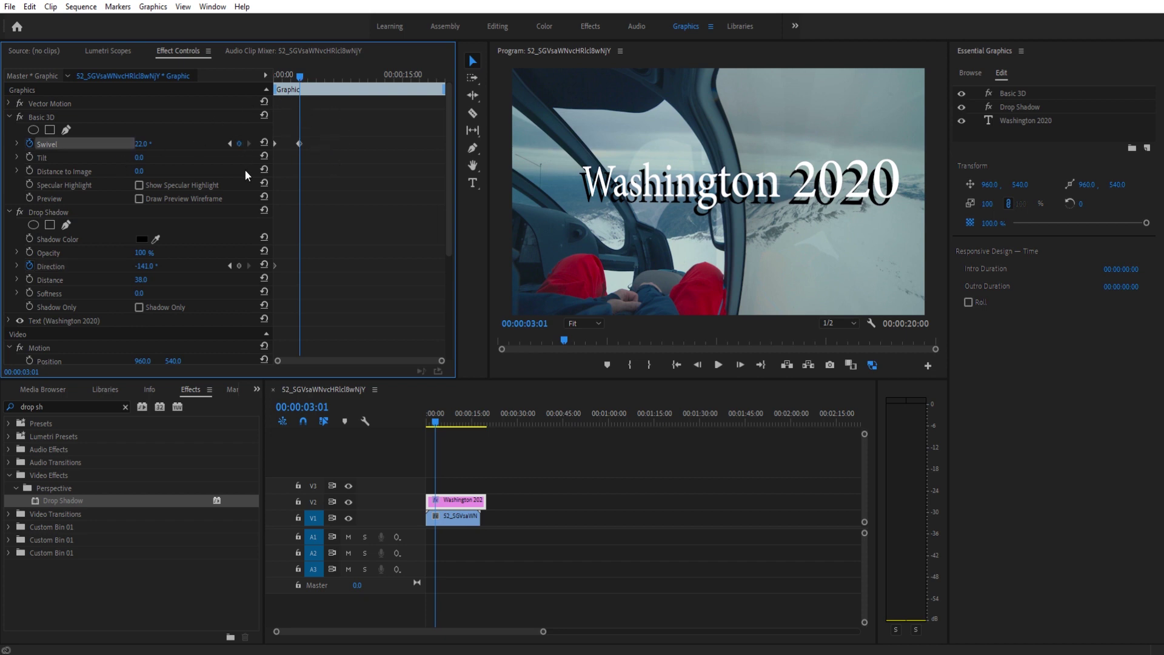
pyautogui.click(240, 267)
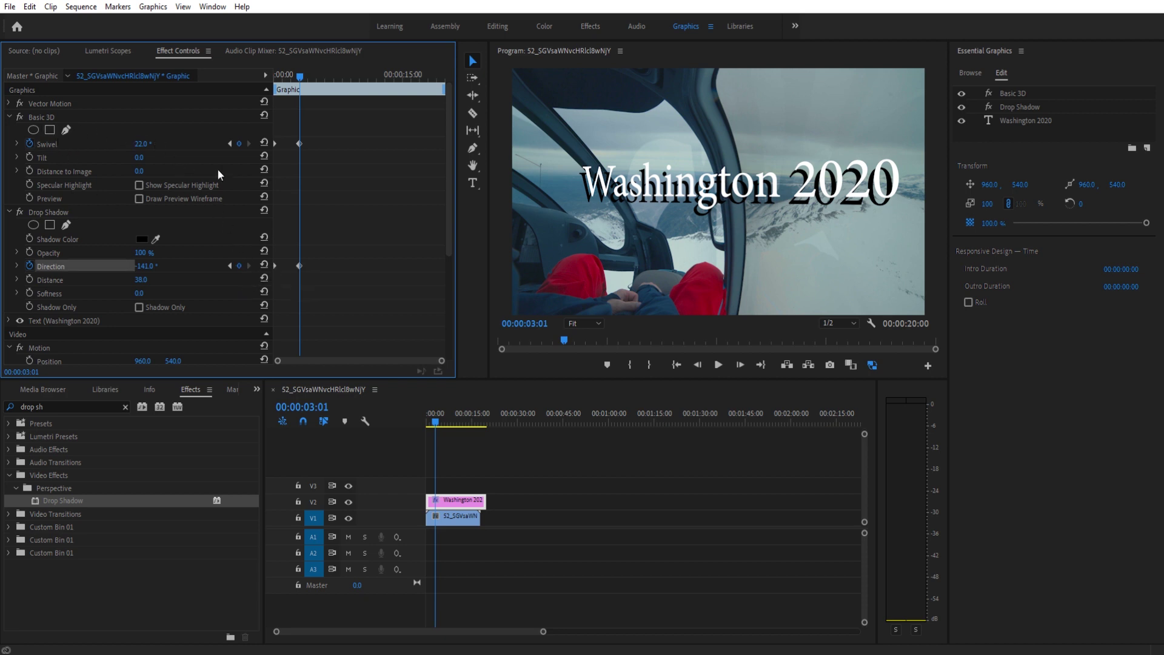
pyautogui.moveTo(296, 74); pyautogui.dragTo(275, 74)
# Enable Tilt keyframing and at 00:00:03:01 set Swivel to -25° and shadow Direction to -228°
pyautogui.click(30, 157)
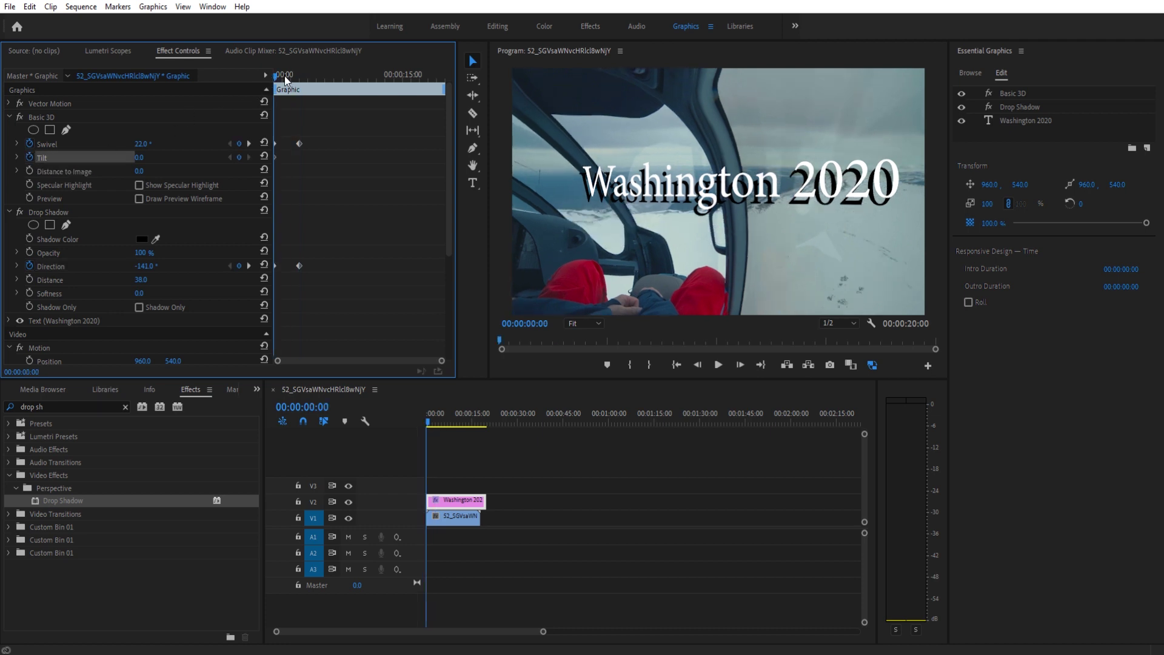
pyautogui.moveTo(281, 74); pyautogui.dragTo(299, 74)
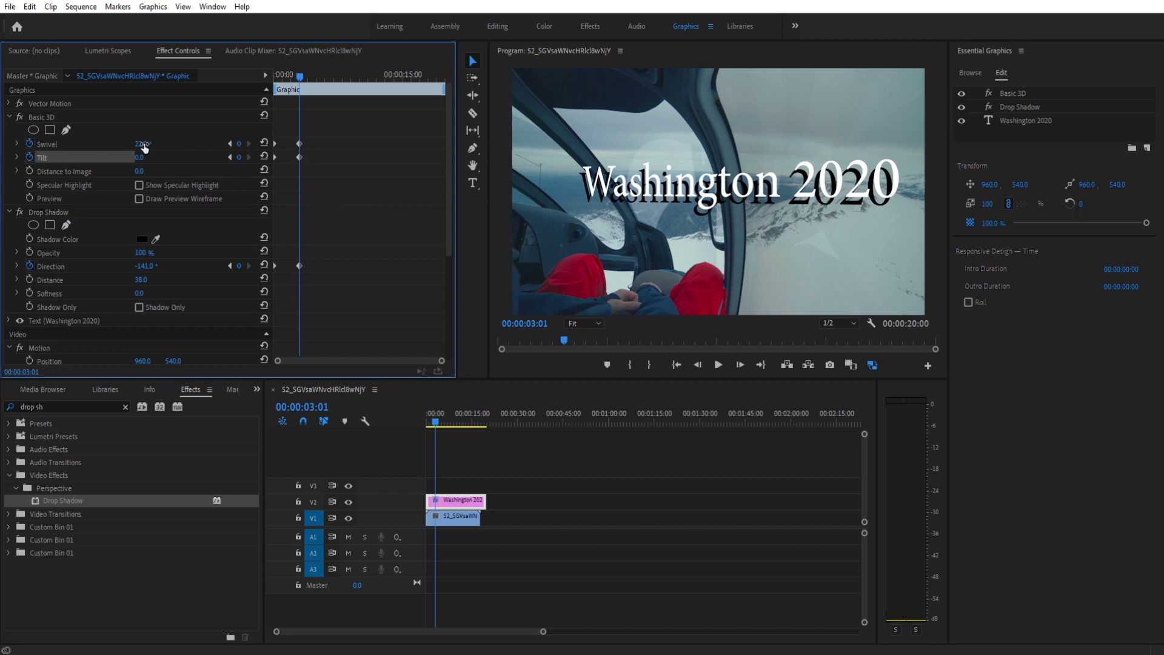
pyautogui.moveTo(140, 151); pyautogui.dragTo(106, 150)
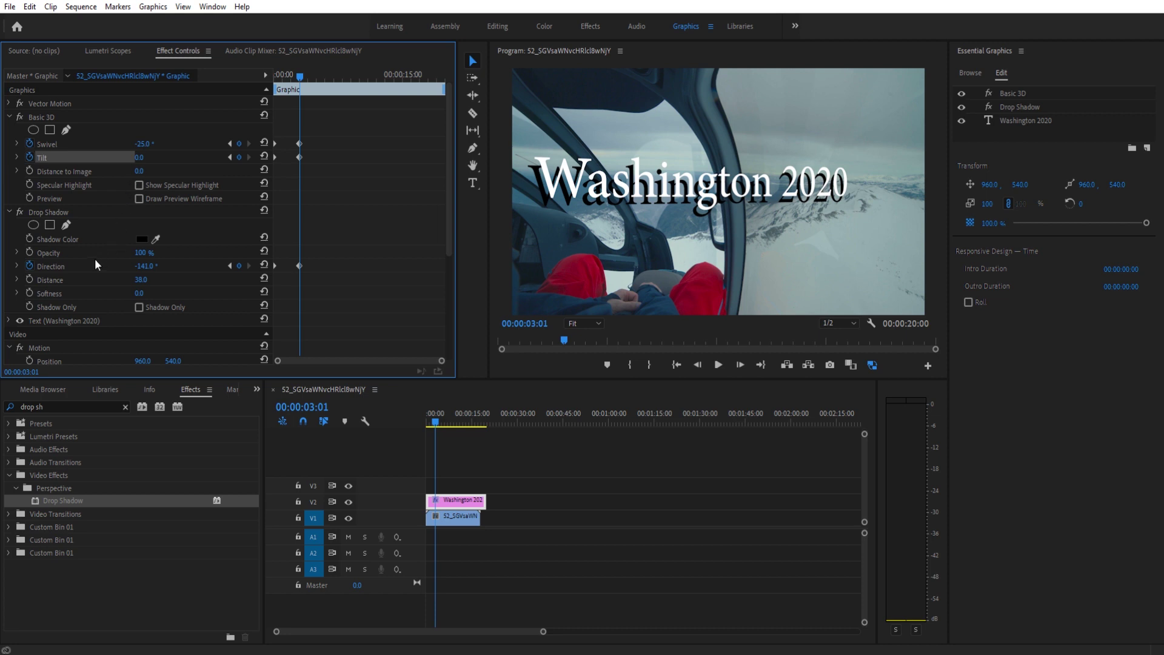
pyautogui.moveTo(144, 265); pyautogui.dragTo(116, 265)
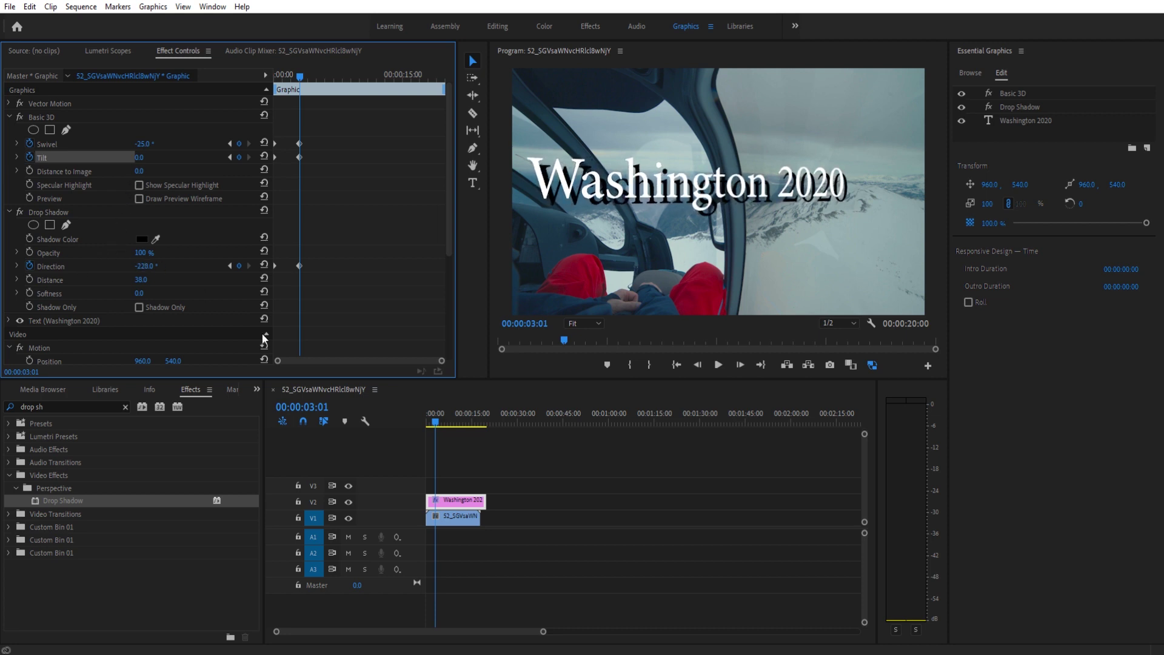
# Preview the animation, then tilt the title to -10° at about 1.5 seconds
pyautogui.moveTo(434, 422); pyautogui.dragTo(424, 424)
pyautogui.press('space')
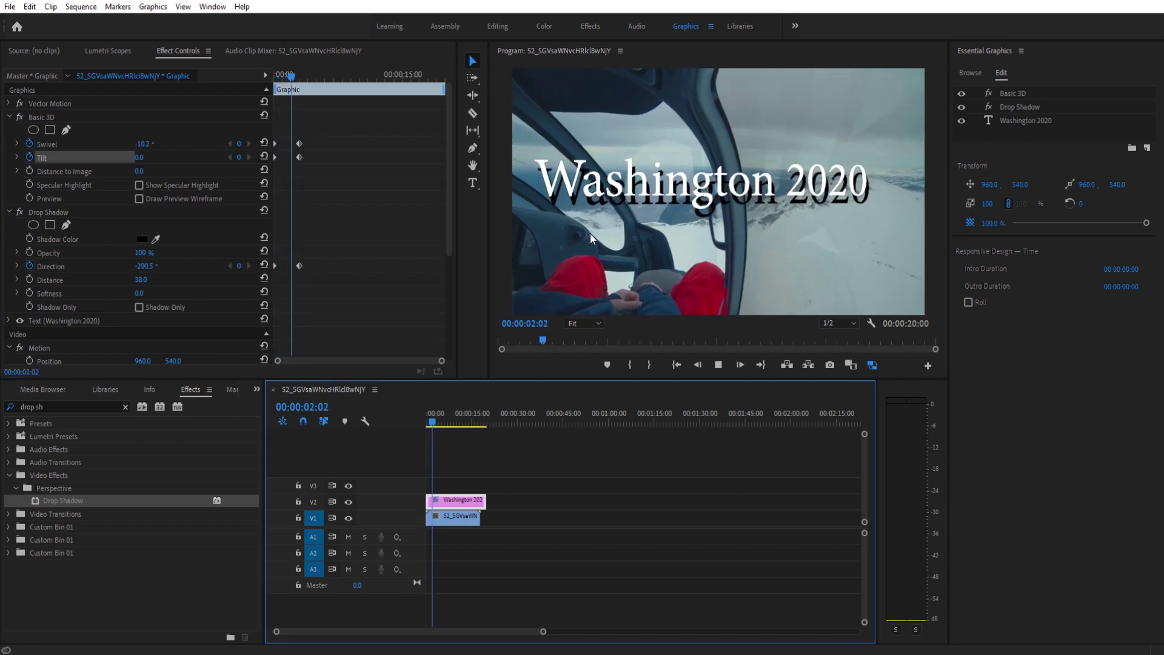
pyautogui.press('space')
pyautogui.click(429, 415)
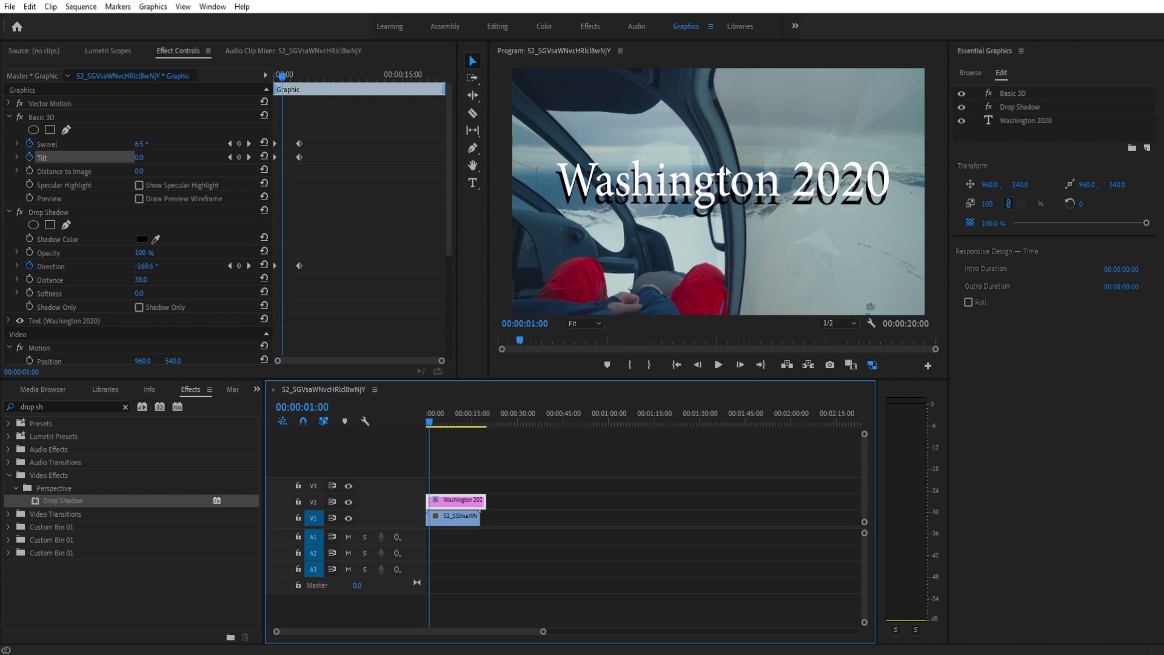
pyautogui.moveTo(434, 424); pyautogui.dragTo(428, 424)
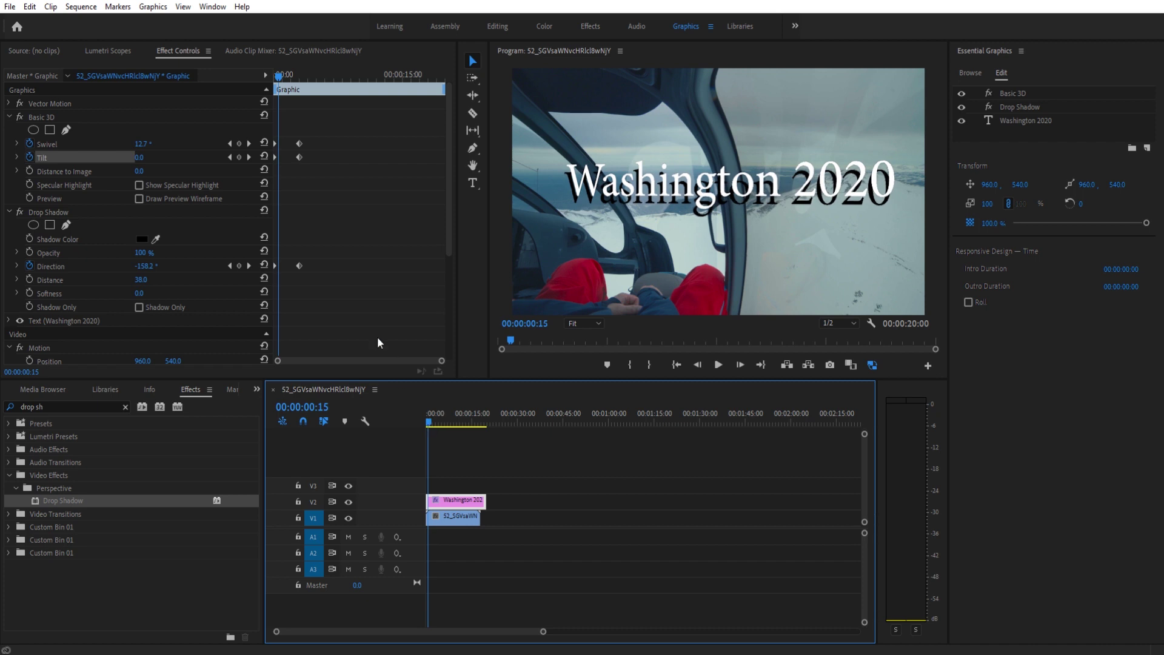
pyautogui.moveTo(283, 75); pyautogui.dragTo(289, 77)
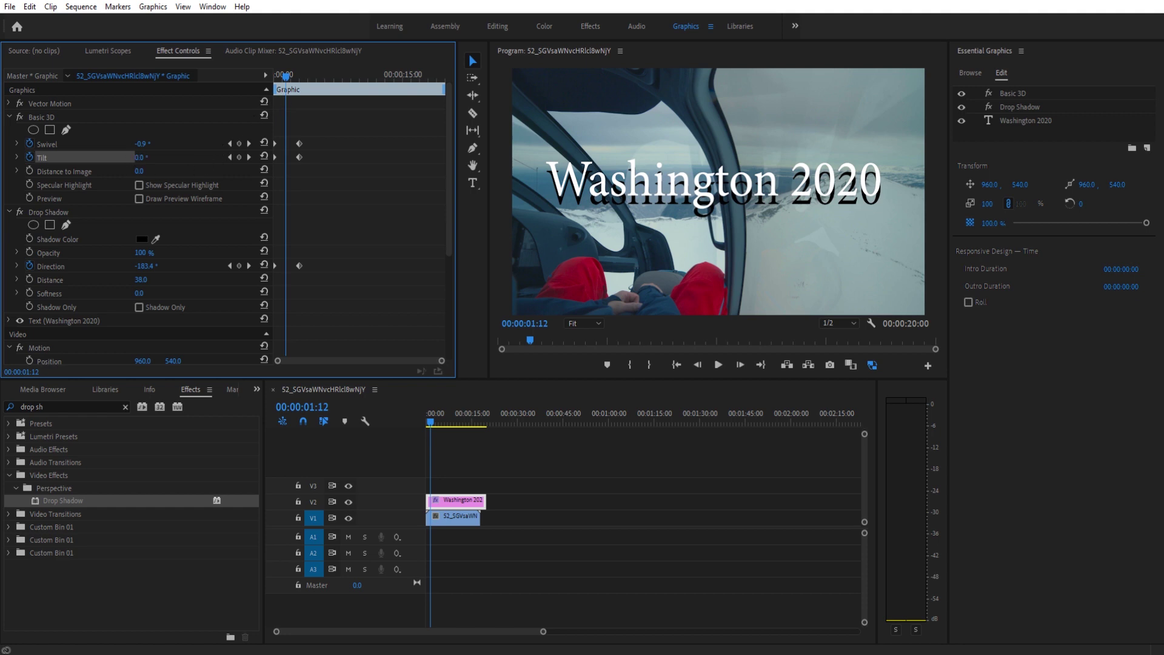
pyautogui.moveTo(136, 157); pyautogui.dragTo(130, 157)
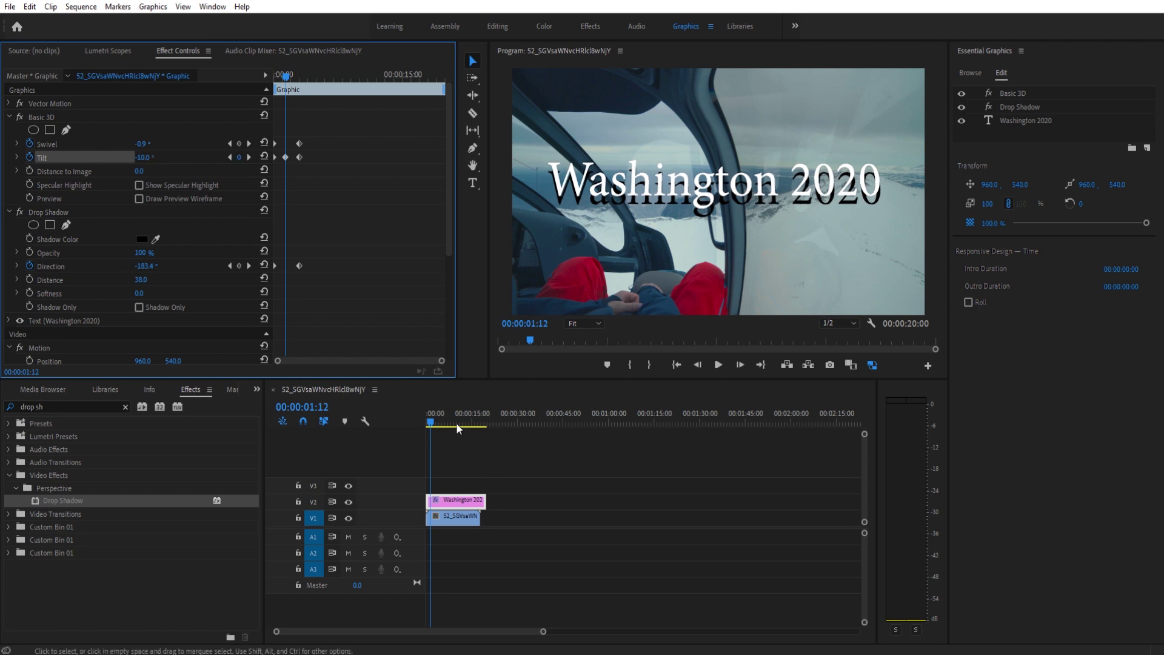
# Play and scrub through the swivel and tilt animation
pyautogui.click(395, 421)
pyautogui.press('space')
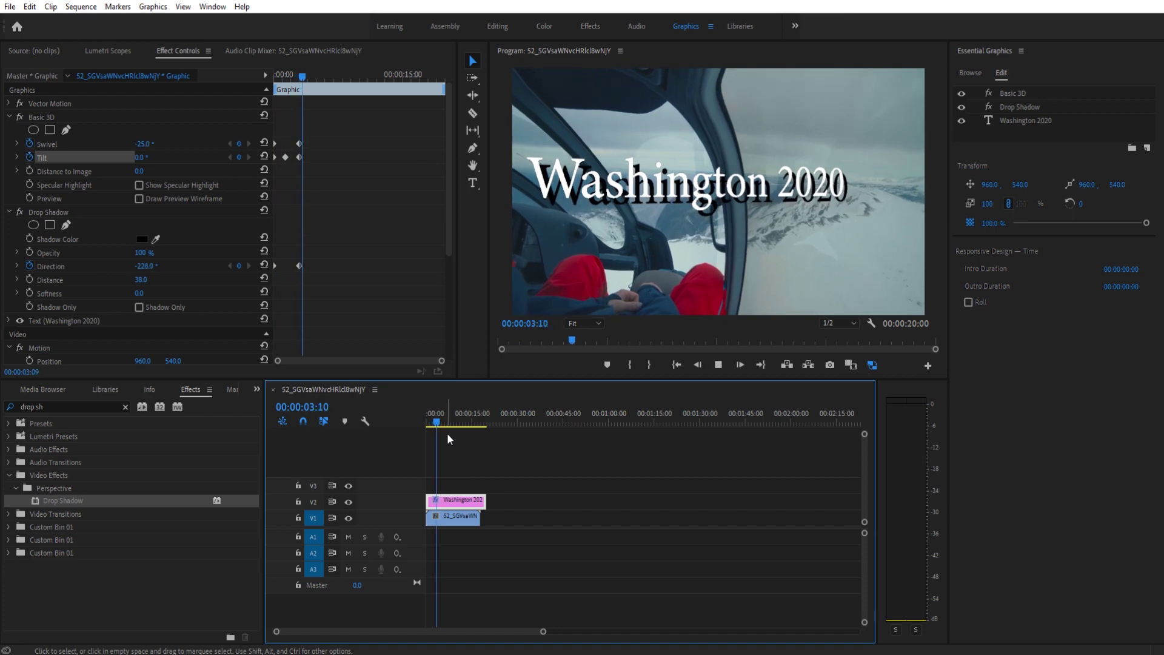
pyautogui.moveTo(443, 421); pyautogui.dragTo(415, 405)
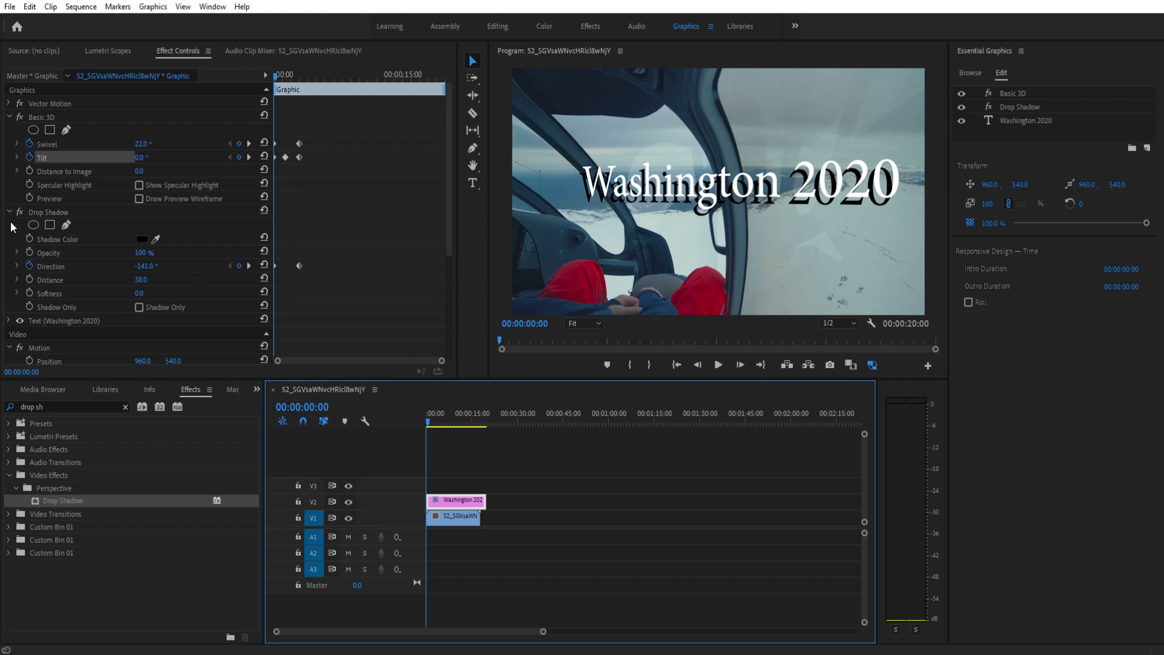
pyautogui.click(56, 213)
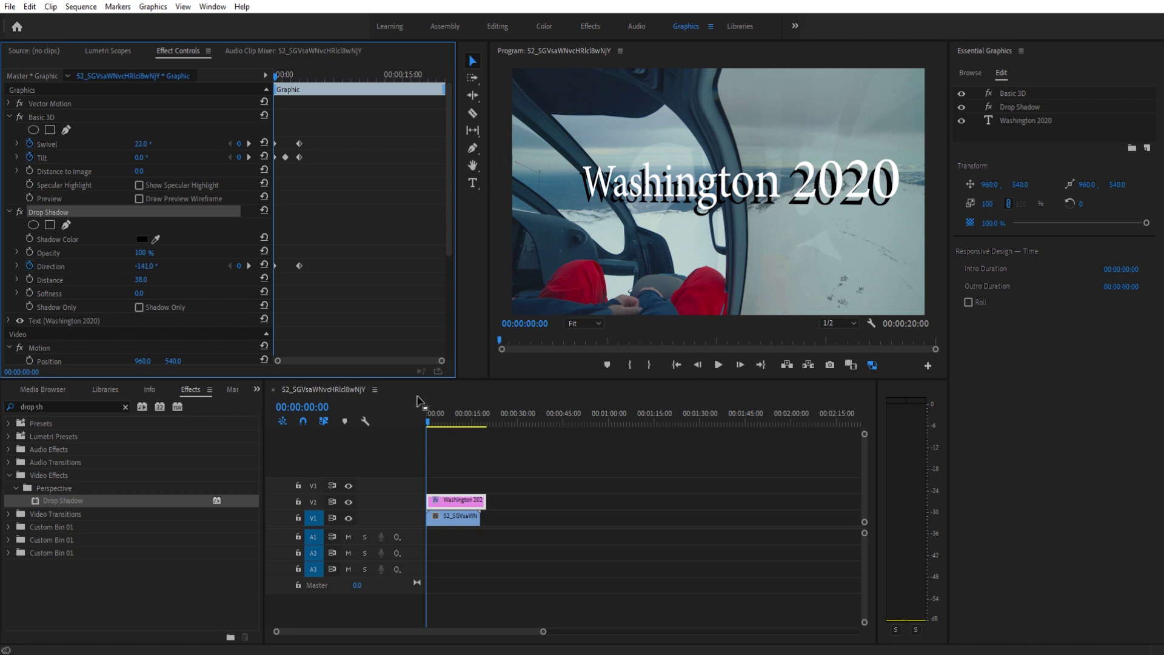
# Return to the start and set the first Drop Shadow's distance to 1
pyautogui.click(432, 422)
pyautogui.moveTo(433, 423); pyautogui.dragTo(425, 427)
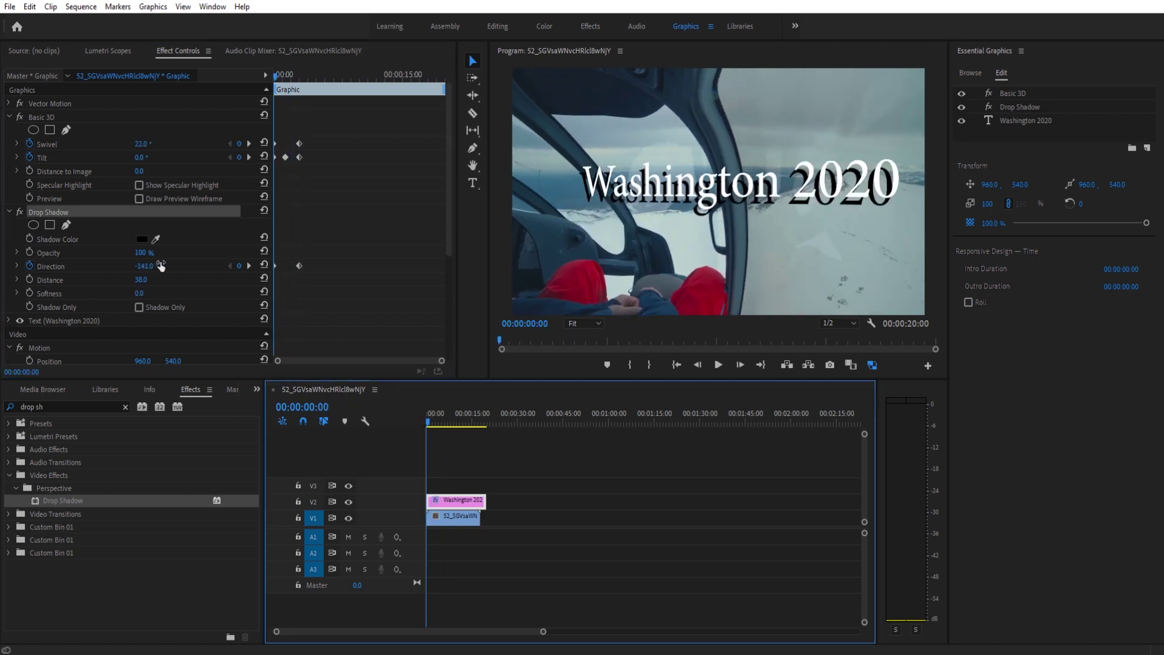
pyautogui.click(9, 212)
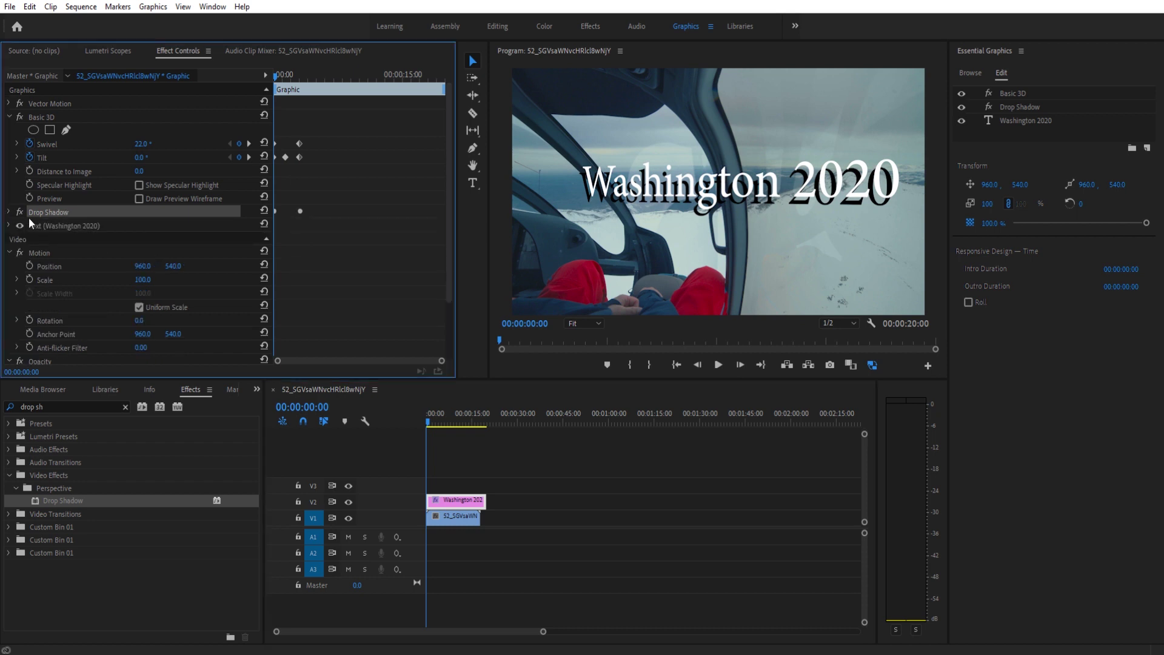
pyautogui.click(9, 211)
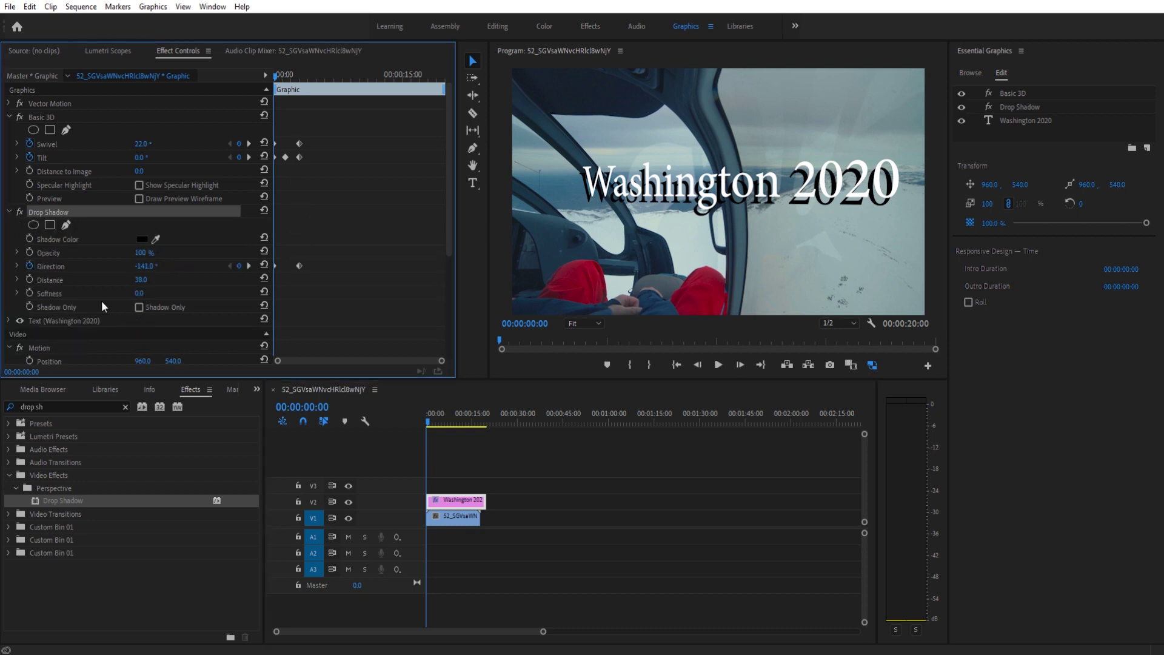
pyautogui.click(141, 279)
pyautogui.write('13')
pyautogui.press('Return')
pyautogui.click(140, 279)
pyautogui.write('1')
pyautogui.press('Return')
pyautogui.click(9, 212)
# Duplicate the Drop Shadow twice below the first, with distances 2 and 4
pyautogui.rightClick(48, 213)
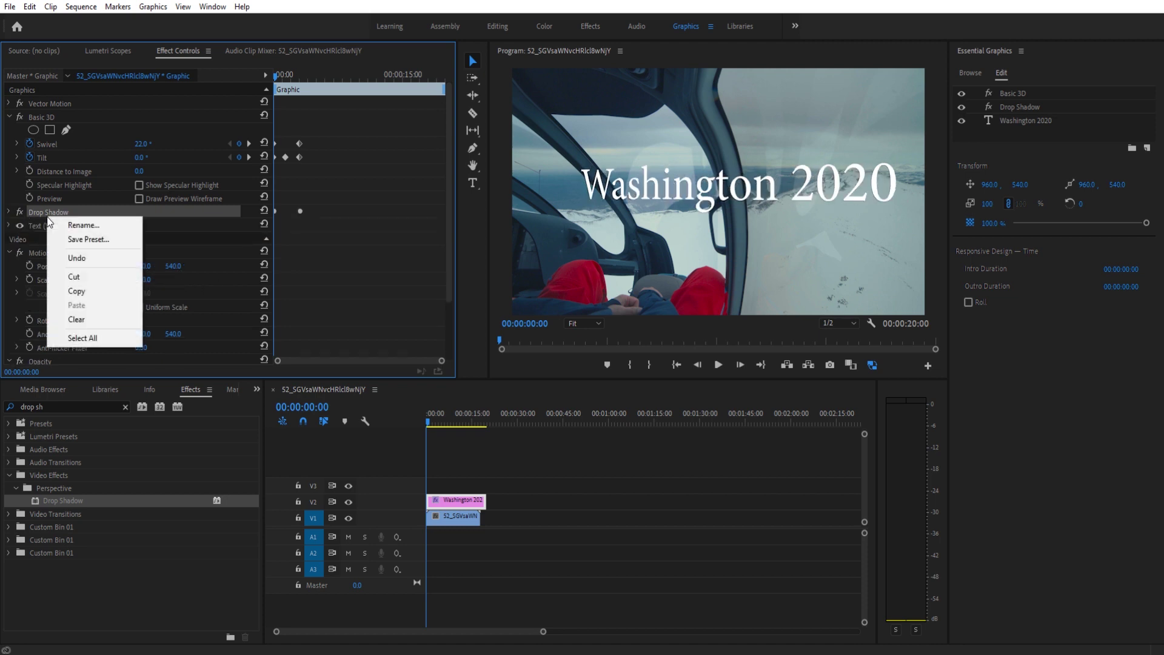
pyautogui.click(83, 292)
pyautogui.rightClick(71, 214)
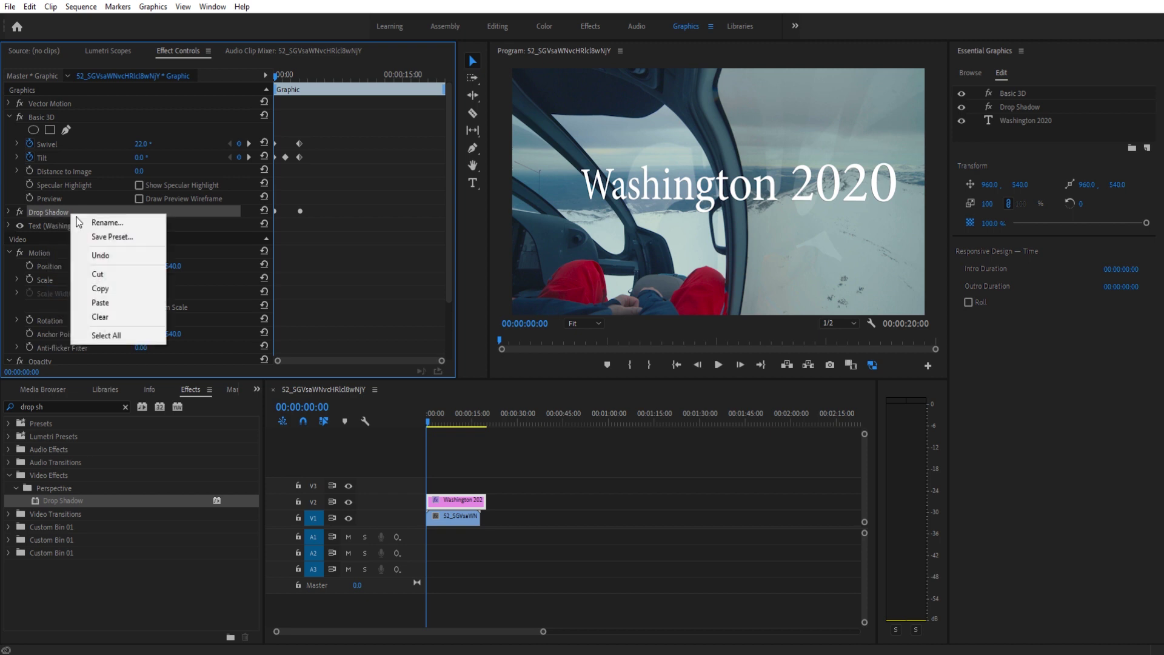
pyautogui.click(115, 303)
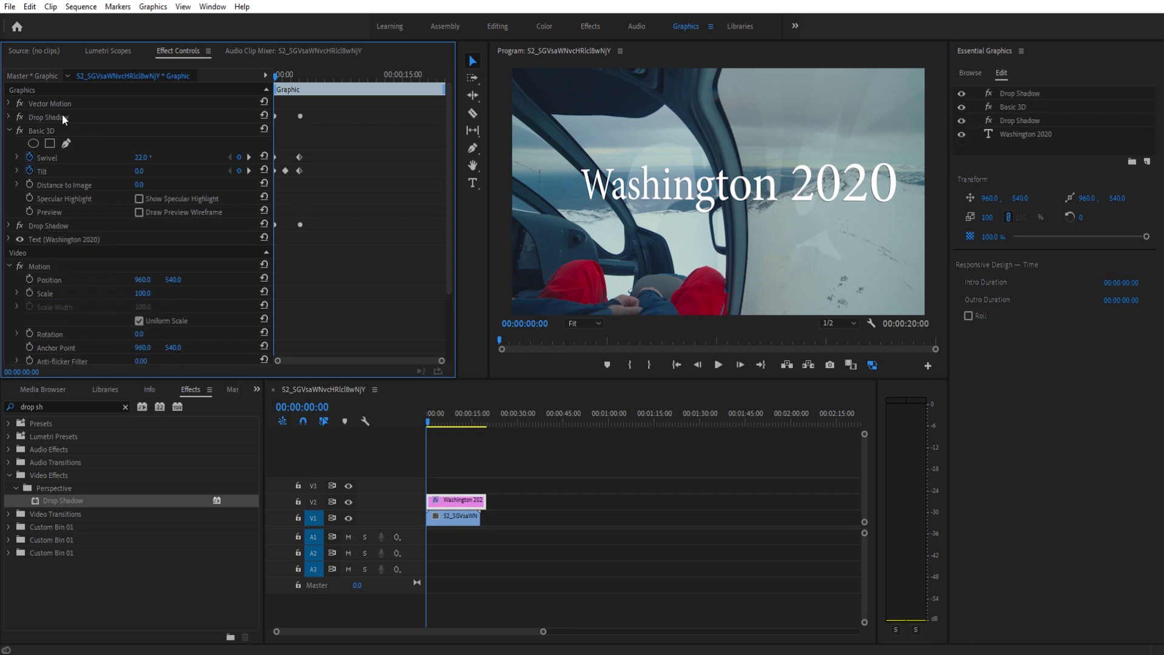
pyautogui.moveTo(63, 119); pyautogui.dragTo(22, 208)
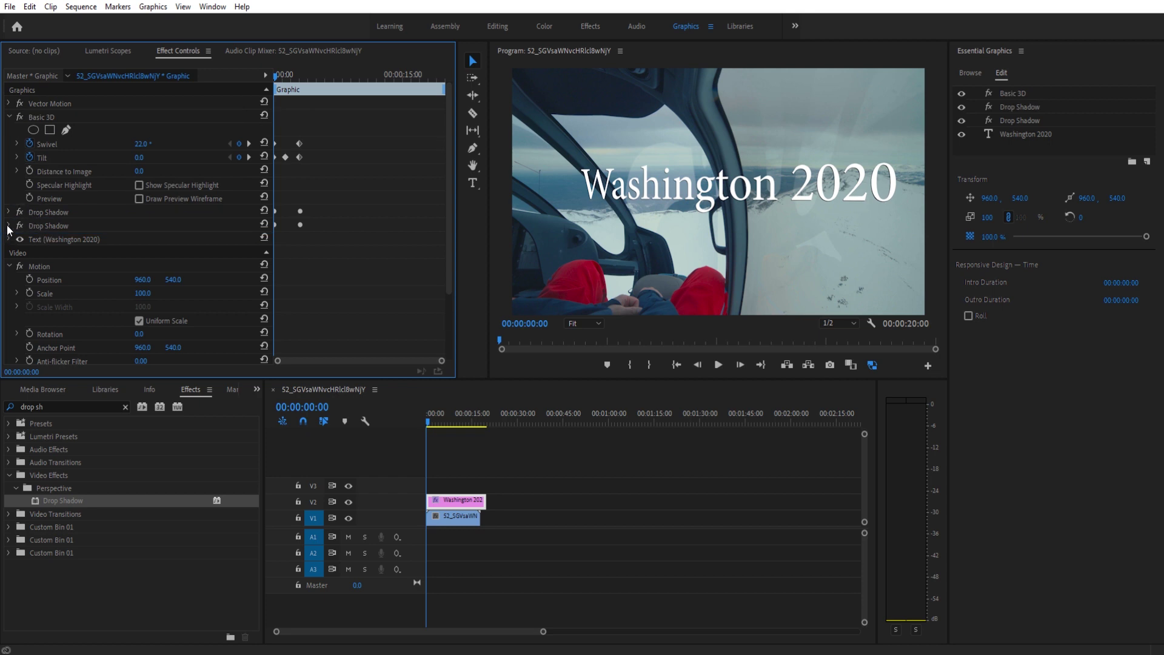
pyautogui.click(9, 225)
pyautogui.click(140, 293)
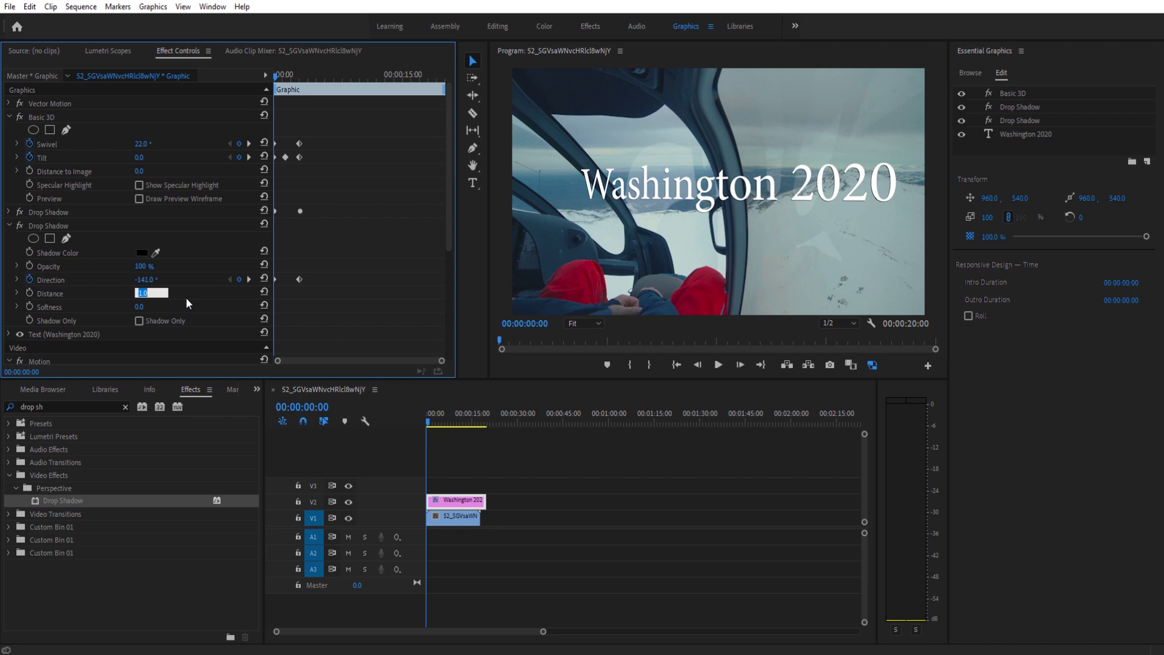
pyautogui.write('2')
pyautogui.press('Return')
pyautogui.click(38, 228)
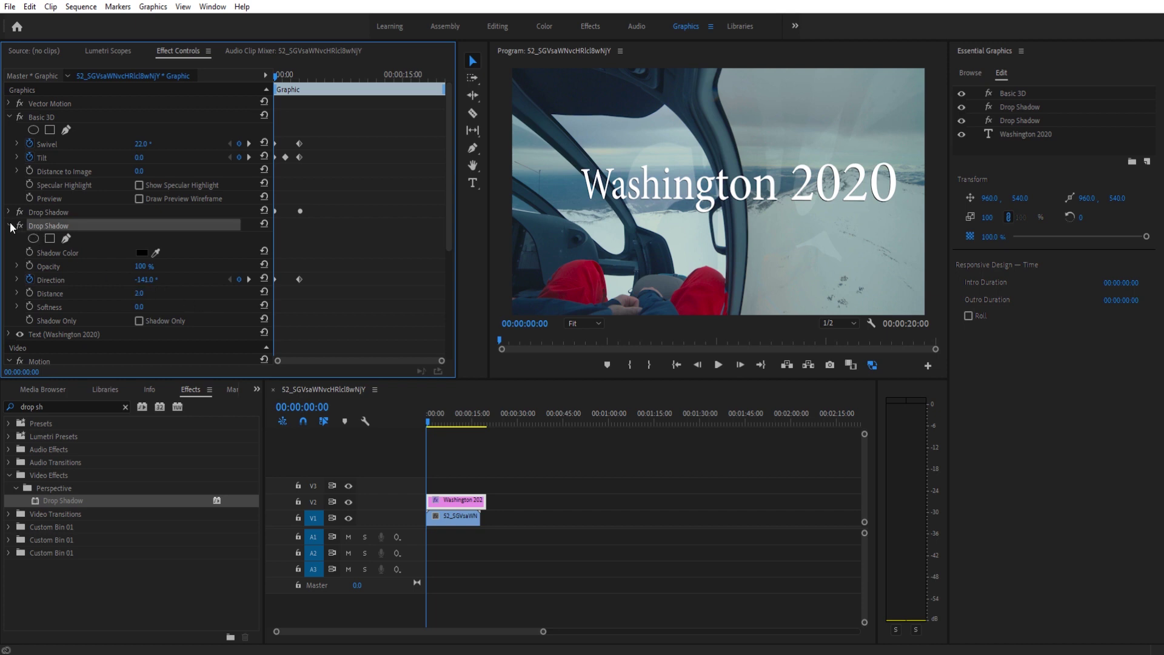
pyautogui.click(8, 226)
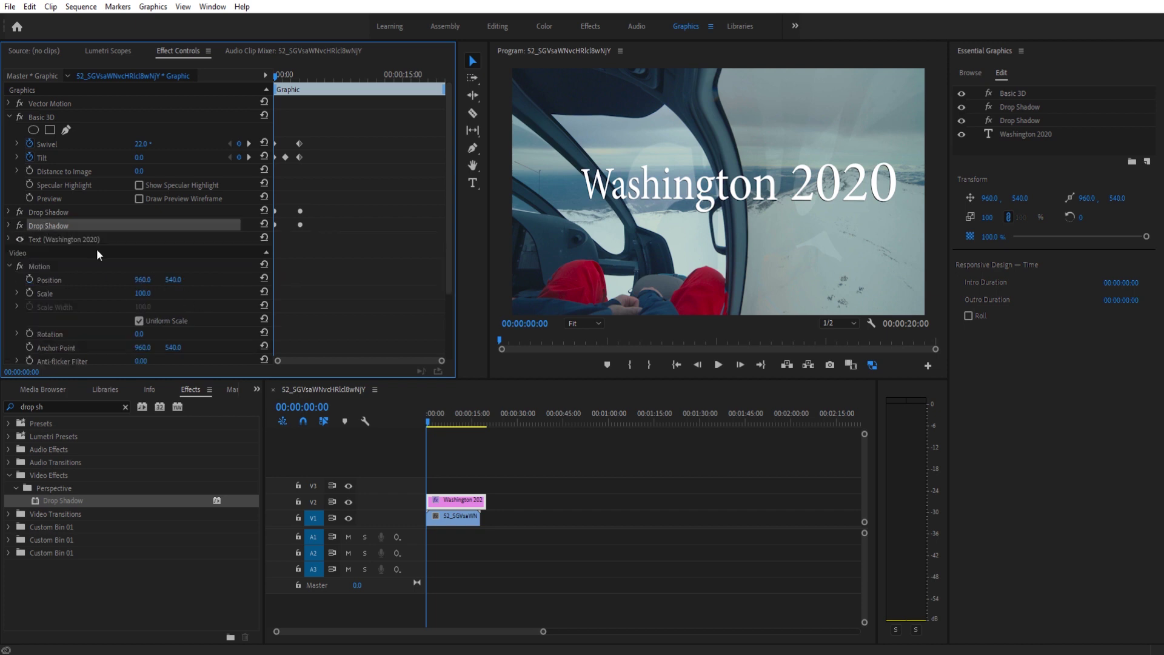
pyautogui.hotkey('ctrl', 'v')
pyautogui.moveTo(56, 115); pyautogui.dragTo(52, 249)
pyautogui.click(9, 239)
pyautogui.moveTo(163, 312); pyautogui.dragTo(156, 305)
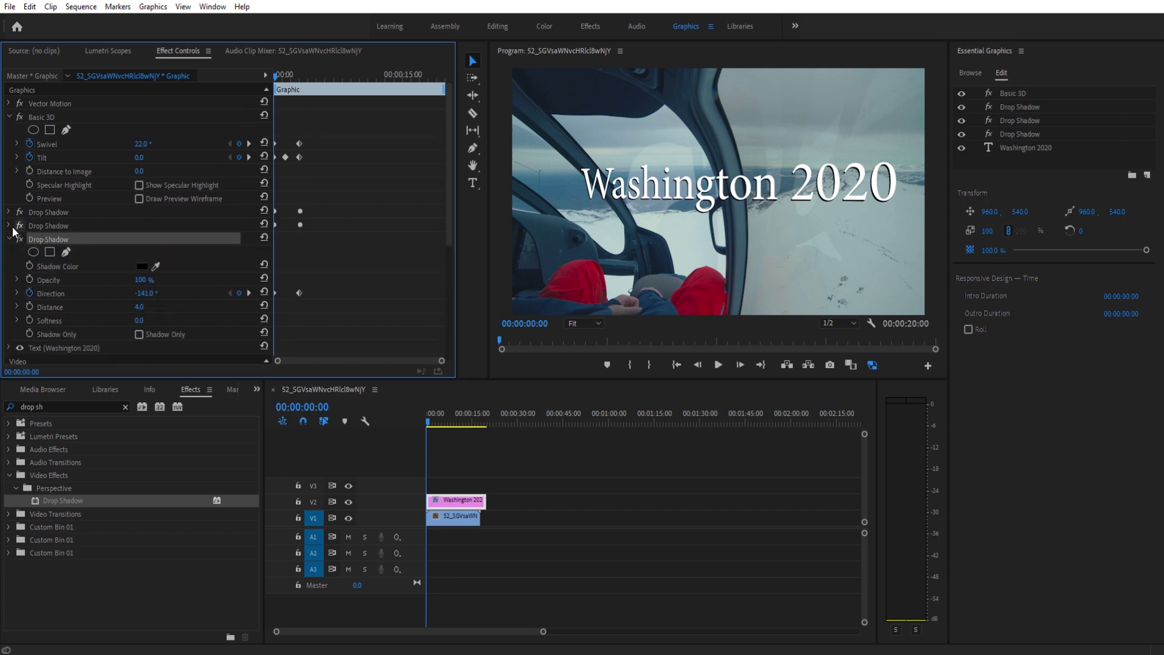
# Add fourth and fifth Drop Shadows at the bottom with distances 8 and 16
pyautogui.hotkey('ctrl', 'c')
pyautogui.hotkey('ctrl', 'v')
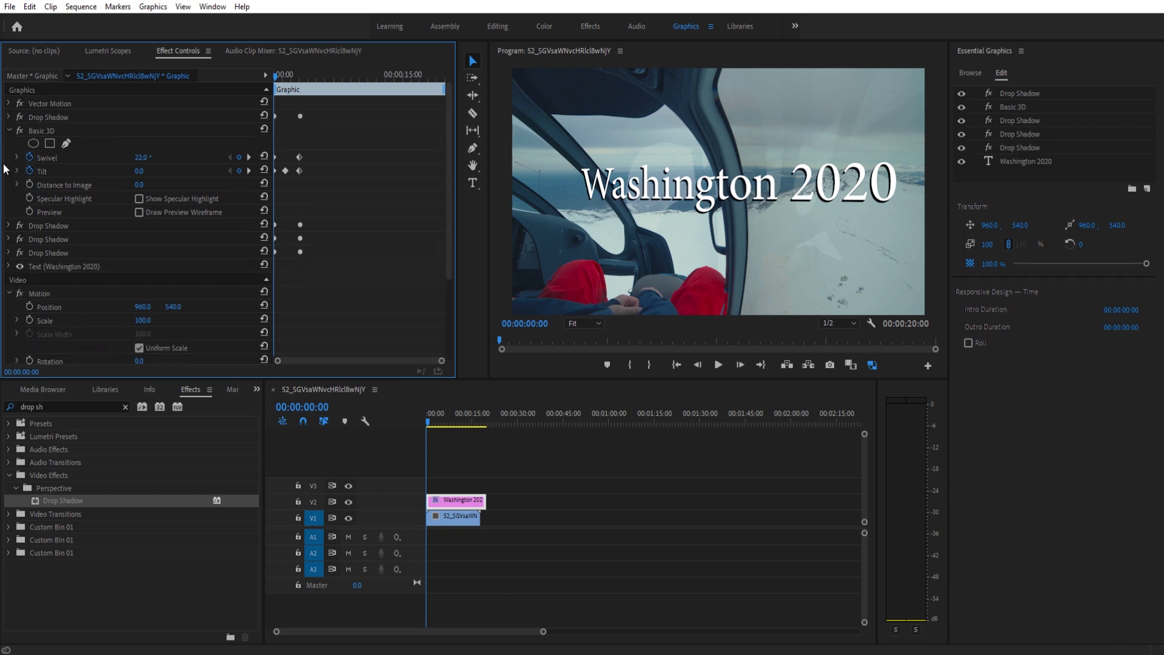
pyautogui.moveTo(33, 124); pyautogui.dragTo(29, 260)
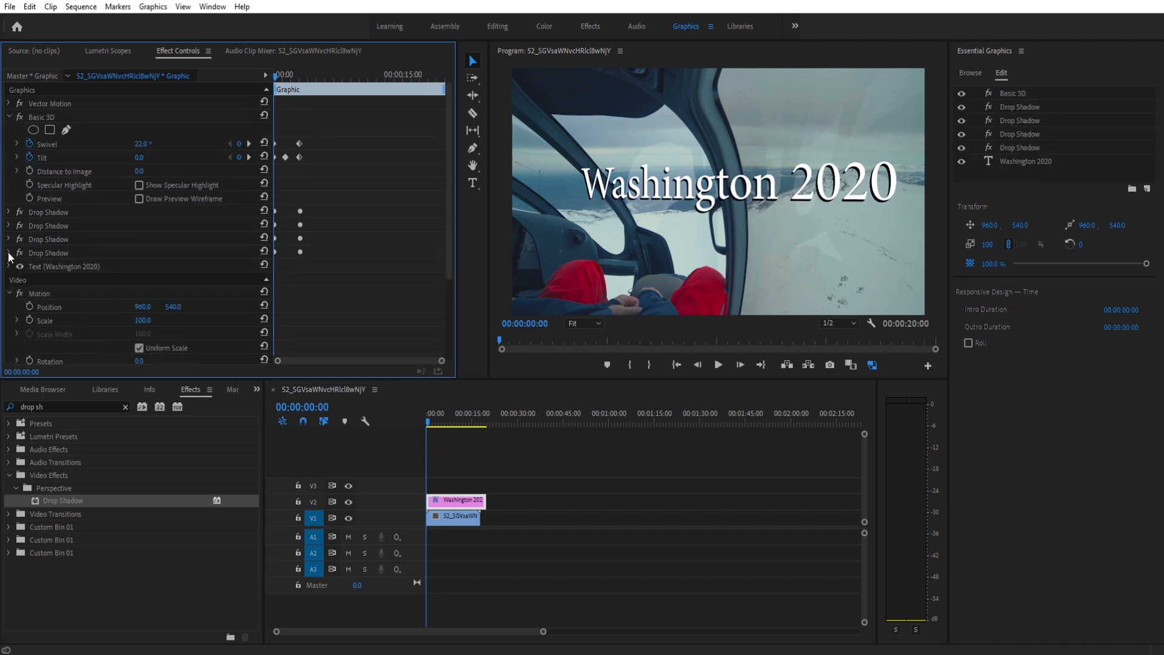
pyautogui.click(9, 253)
pyautogui.click(144, 321)
pyautogui.write('8')
pyautogui.press('Return')
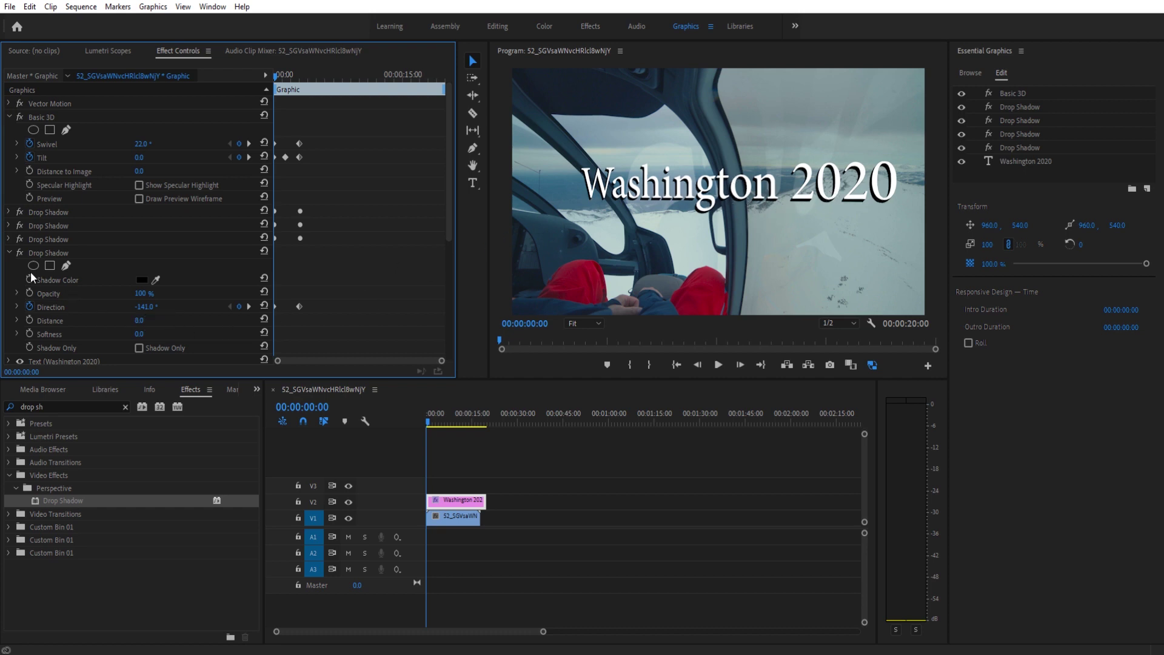
pyautogui.click(9, 253)
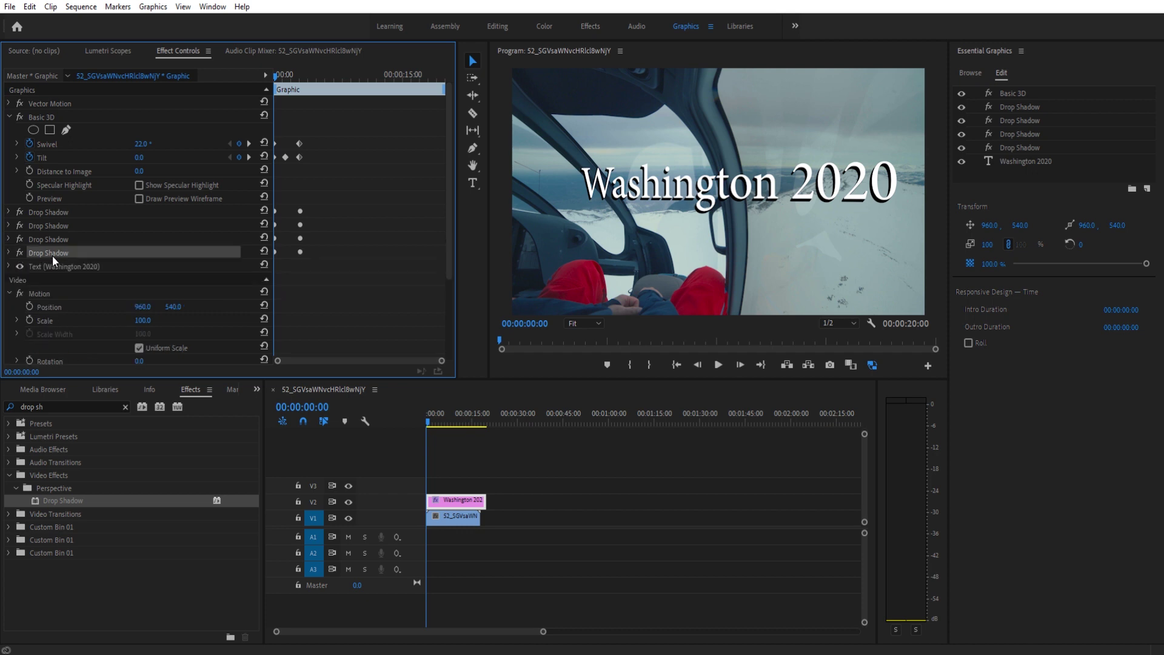
pyautogui.moveTo(53, 256); pyautogui.dragTo(33, 219)
pyautogui.click(10, 267)
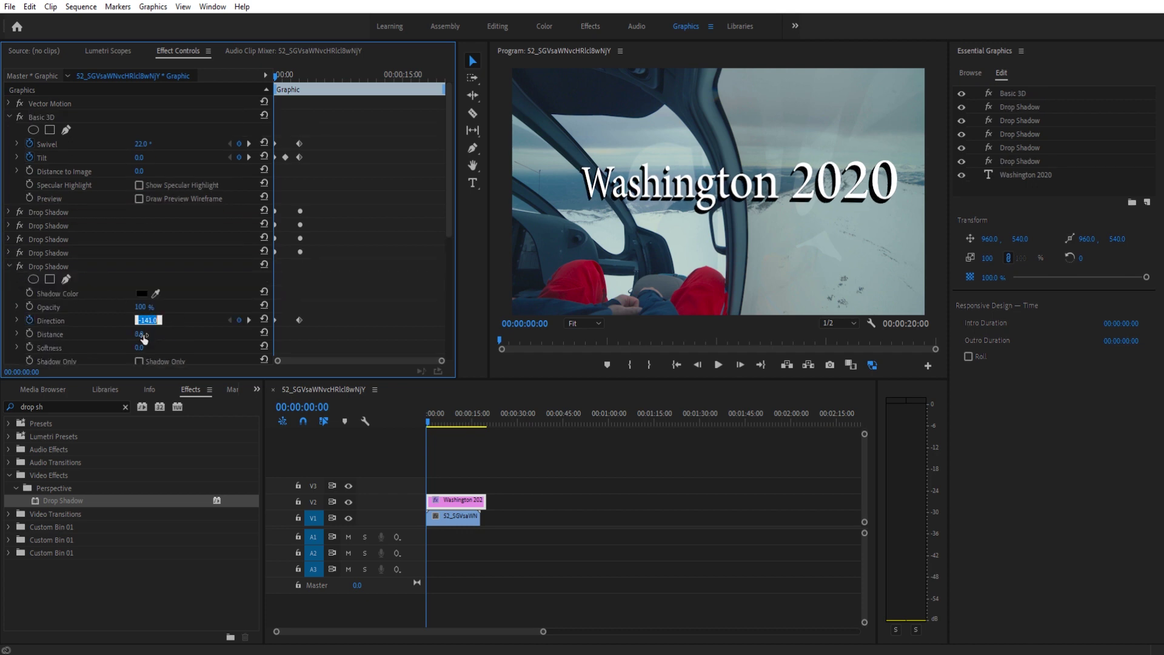
pyautogui.click(159, 333)
pyautogui.write('16')
pyautogui.press('Return')
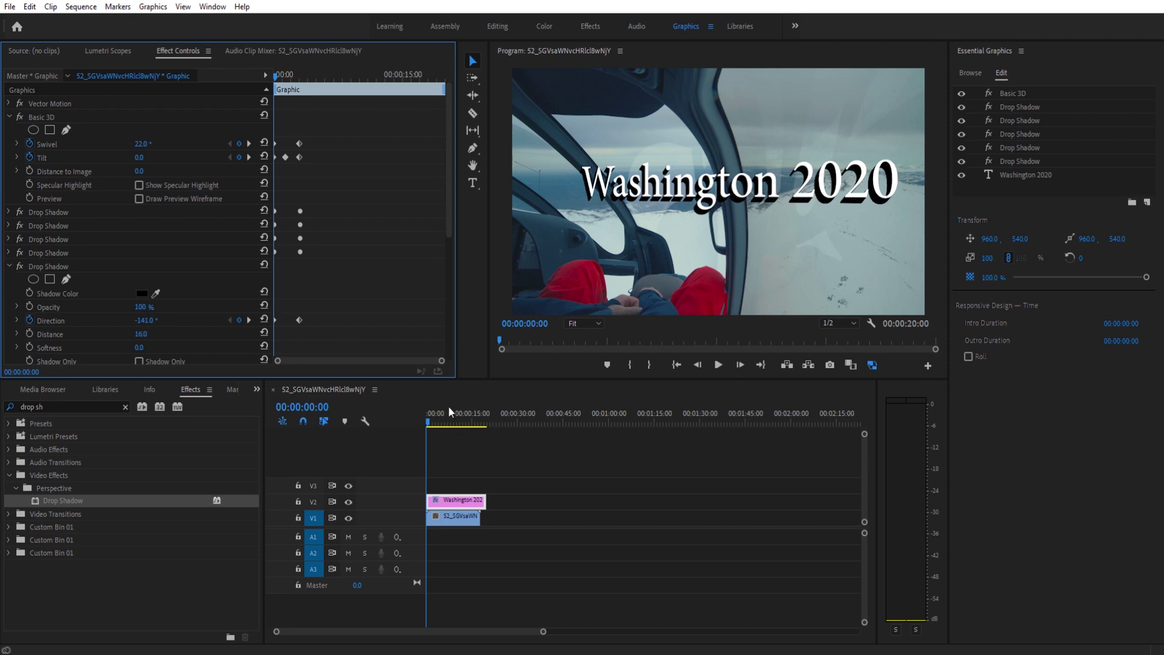
pyautogui.click(425, 419)
pyautogui.press('space')
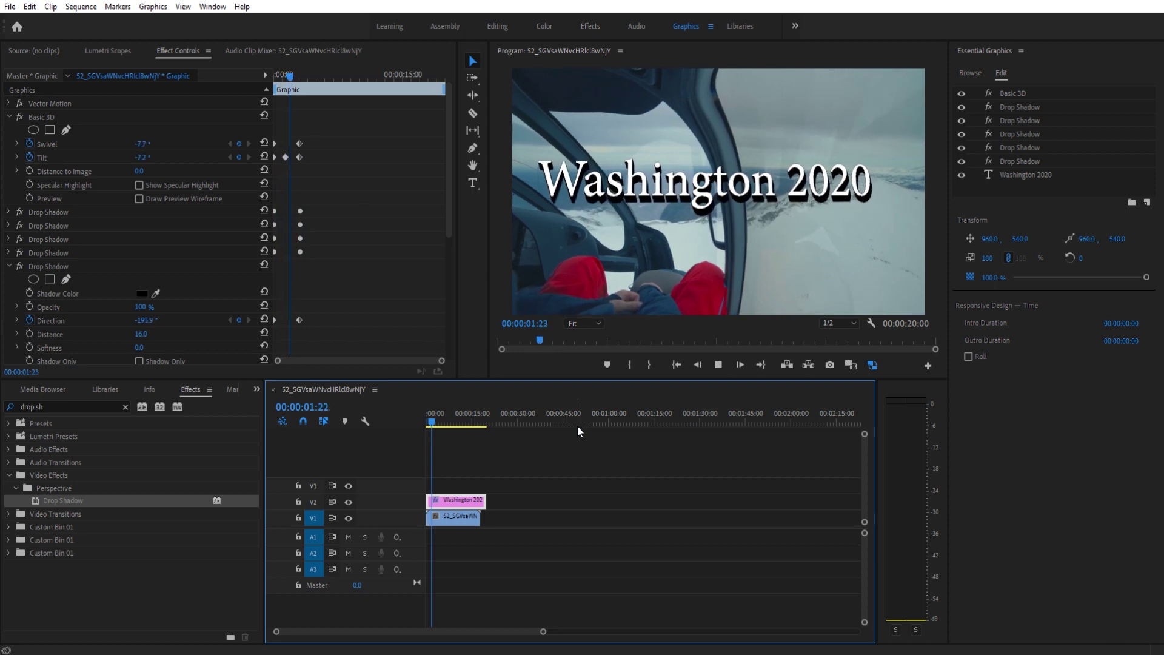
pyautogui.click(427, 423)
pyautogui.press('space')
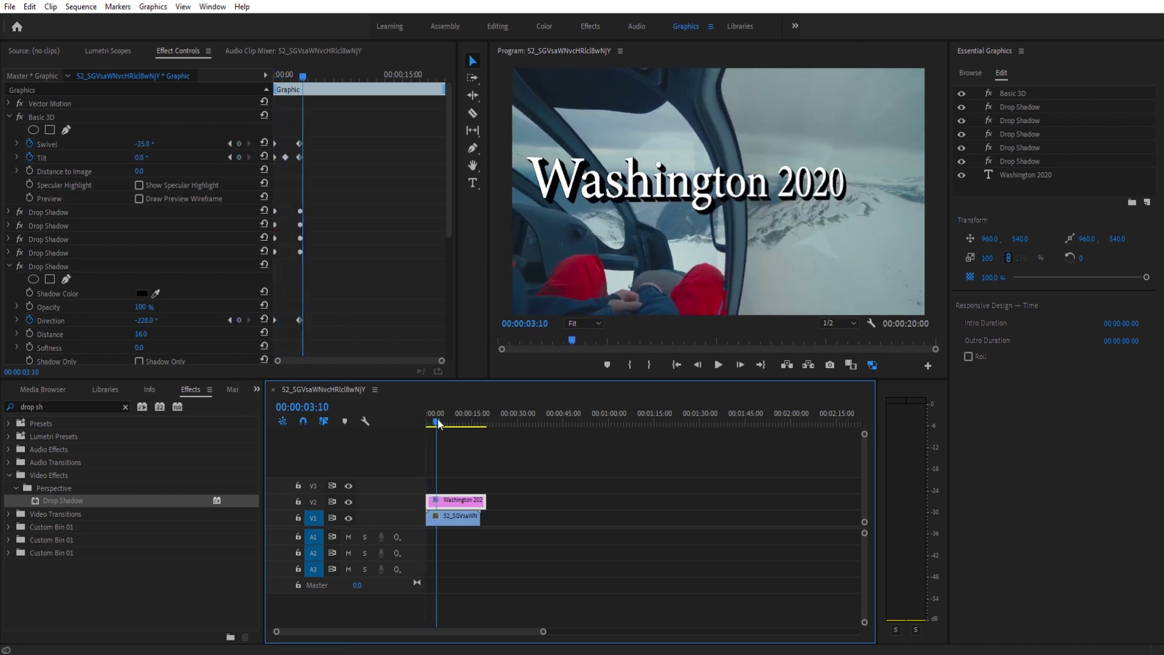
pyautogui.click(425, 423)
pyautogui.press('space')
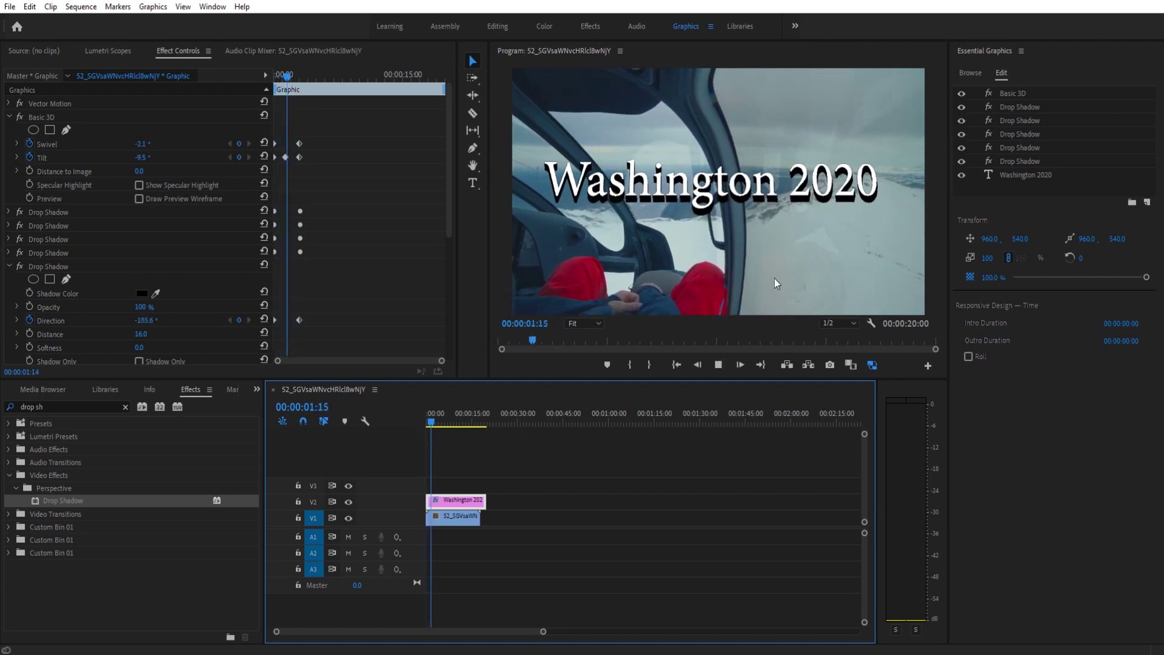
pyautogui.press('space')
pyautogui.moveTo(437, 423)
pyautogui.mouseDown()
pyautogui.moveTo(423, 420)
pyautogui.moveTo(434, 424)
pyautogui.mouseUp()
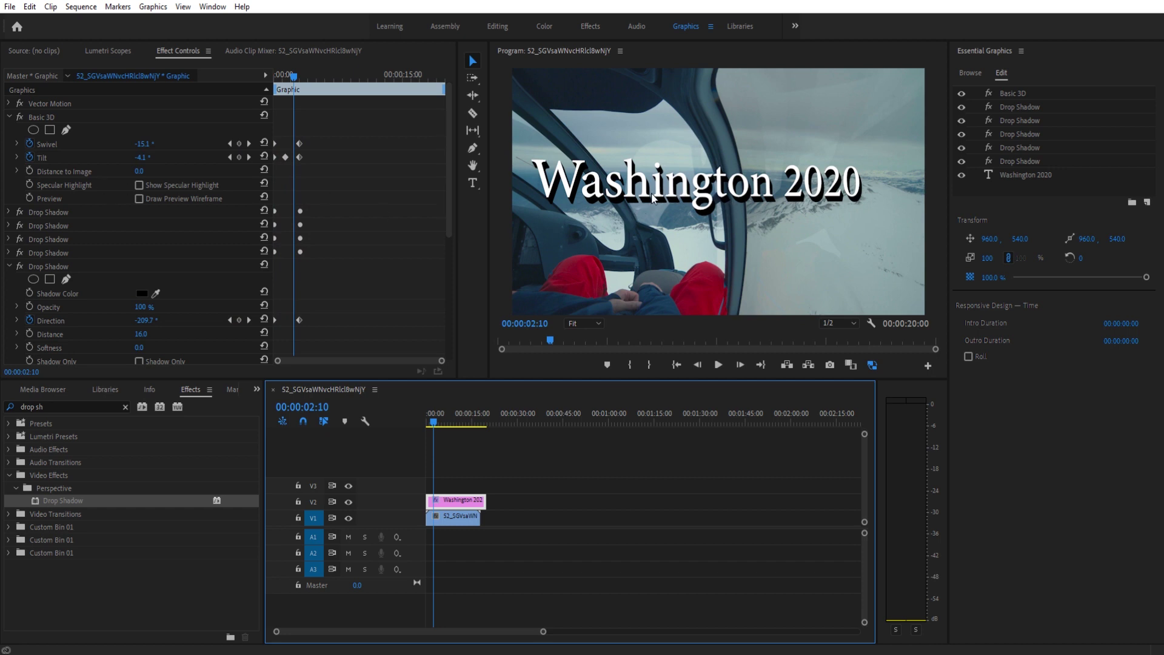
pyautogui.moveTo(445, 424); pyautogui.dragTo(426, 427)
pyautogui.press('space')
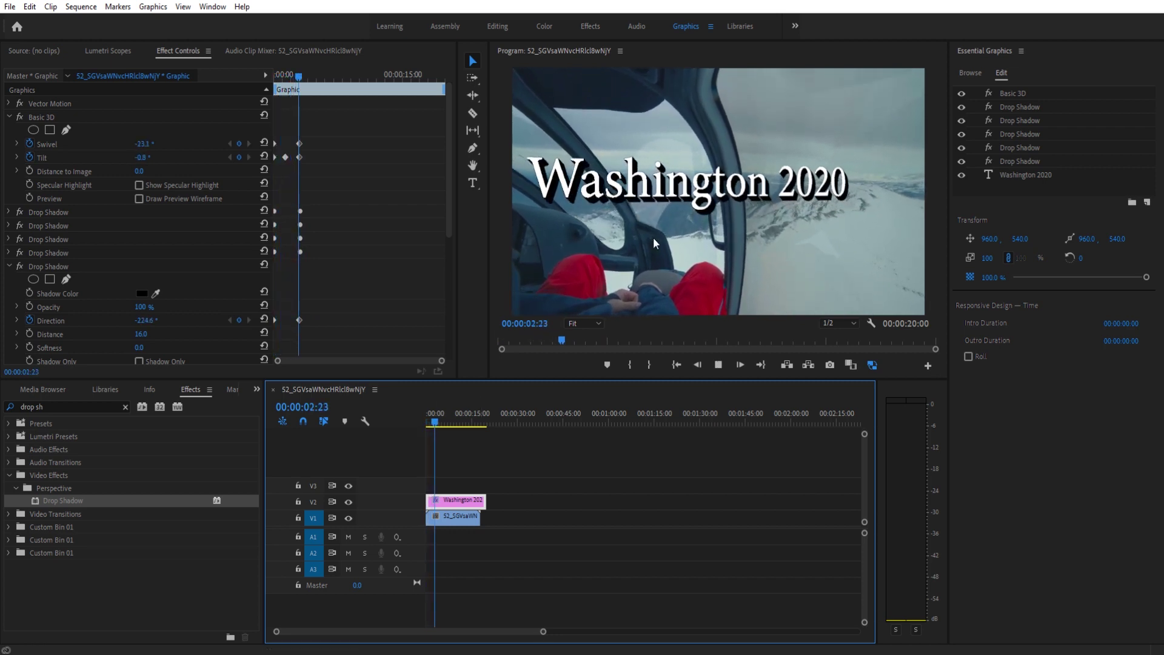
pyautogui.press('space')
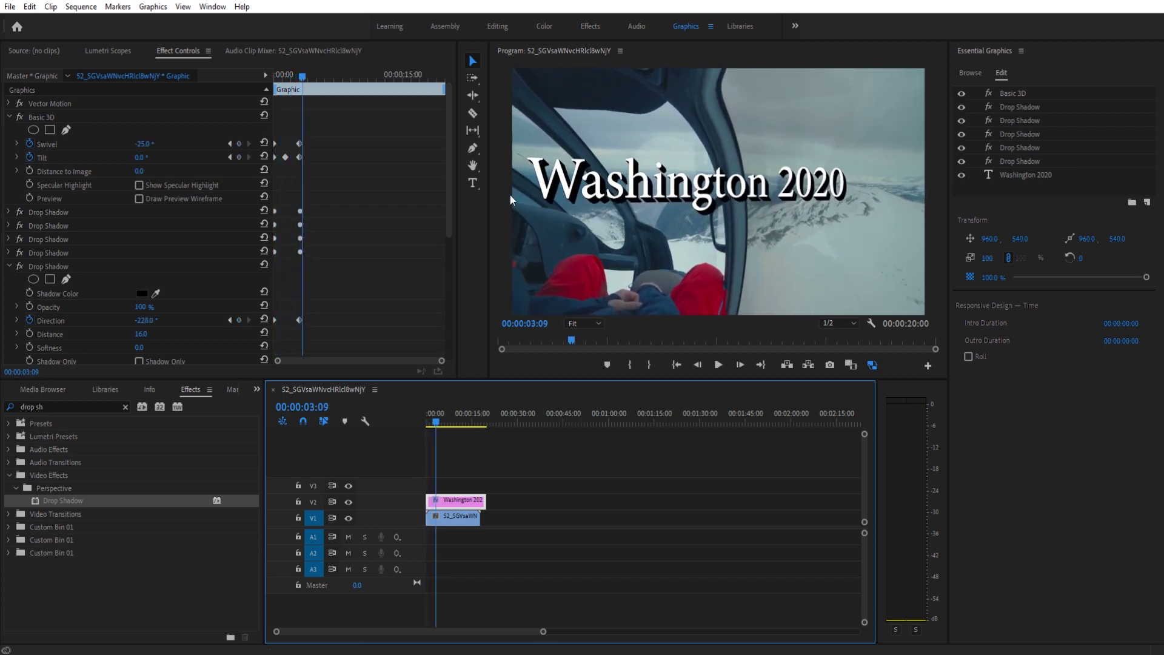
pyautogui.moveTo(435, 422); pyautogui.dragTo(420, 423)
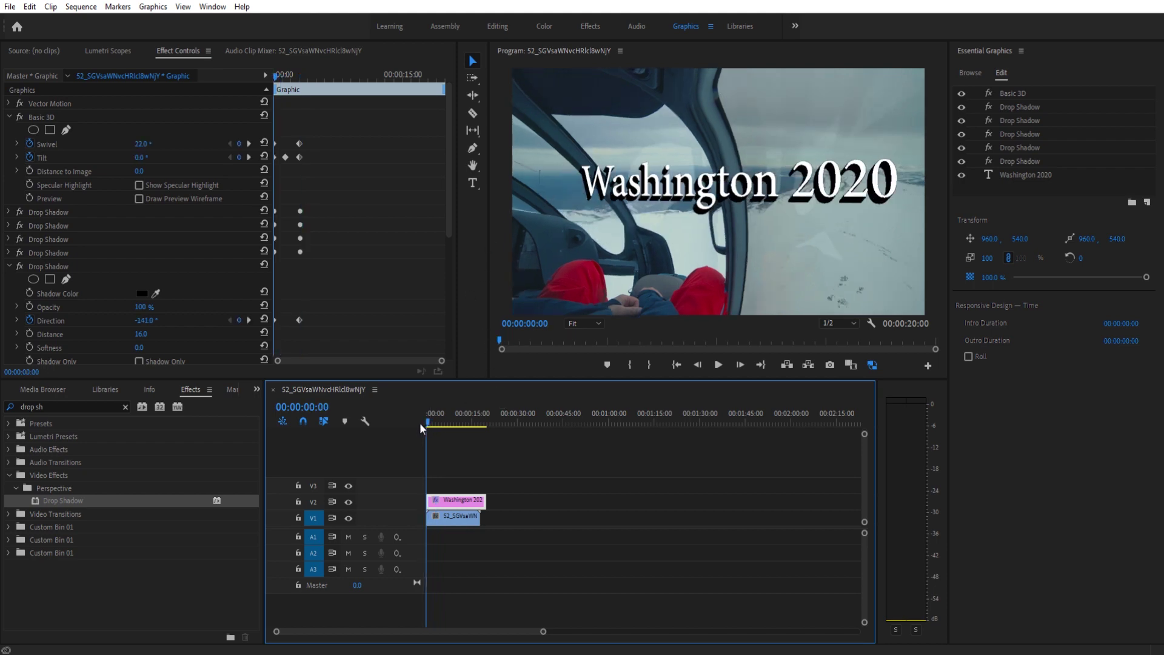
pyautogui.press('space')
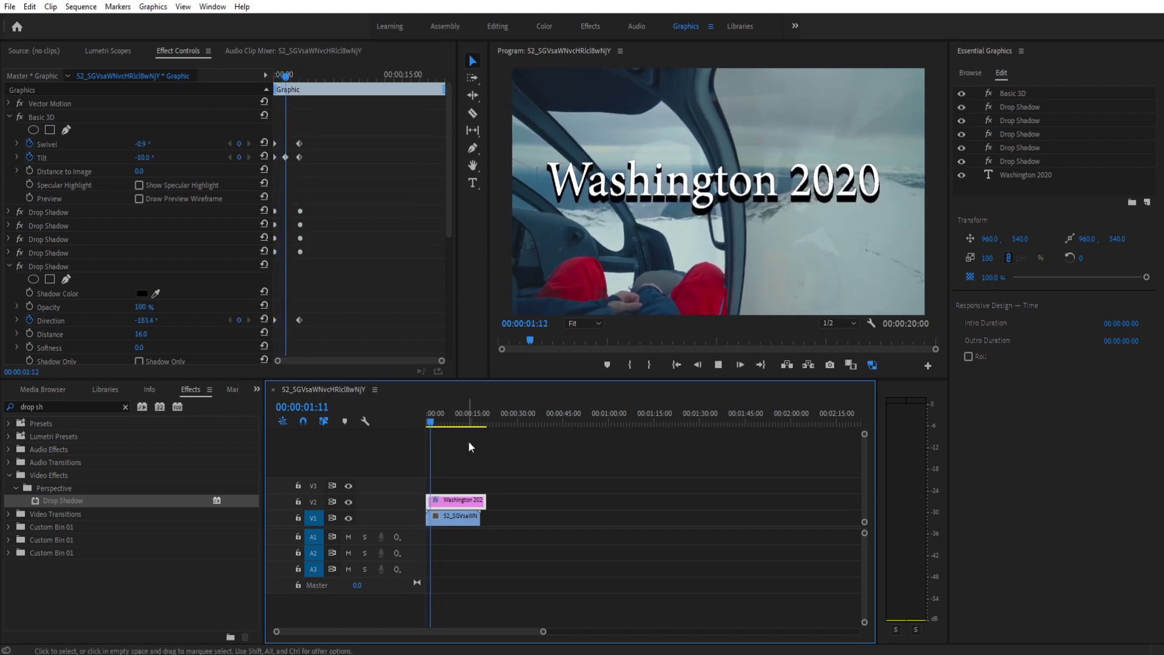
pyautogui.press('space')
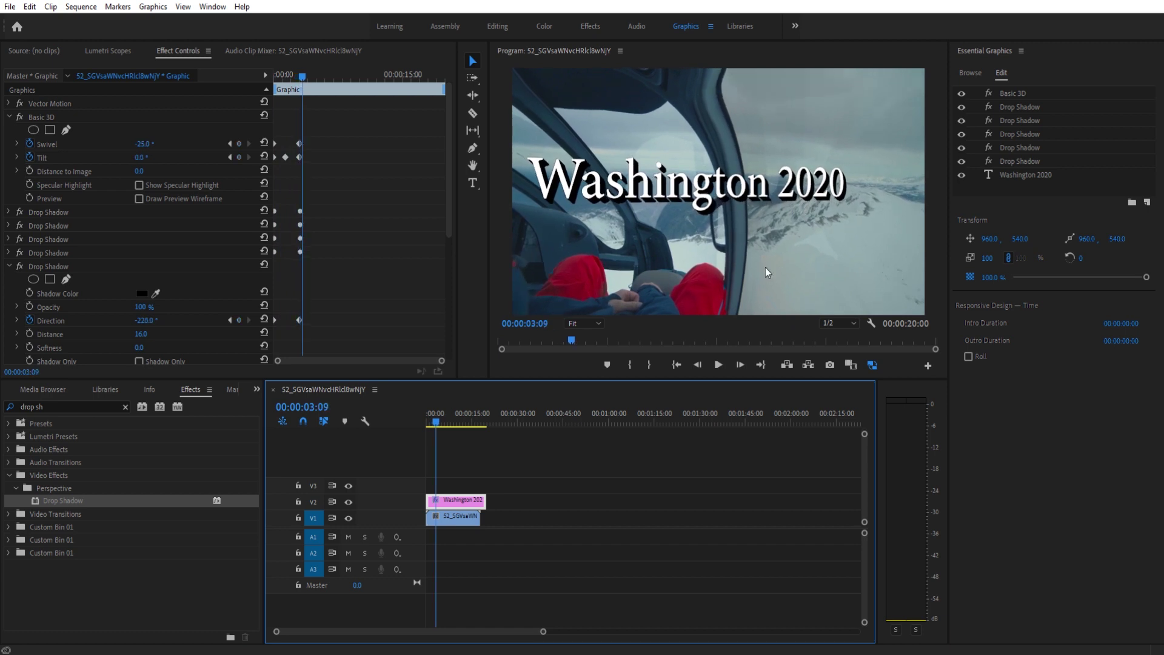
pyautogui.moveTo(432, 423); pyautogui.dragTo(418, 423)
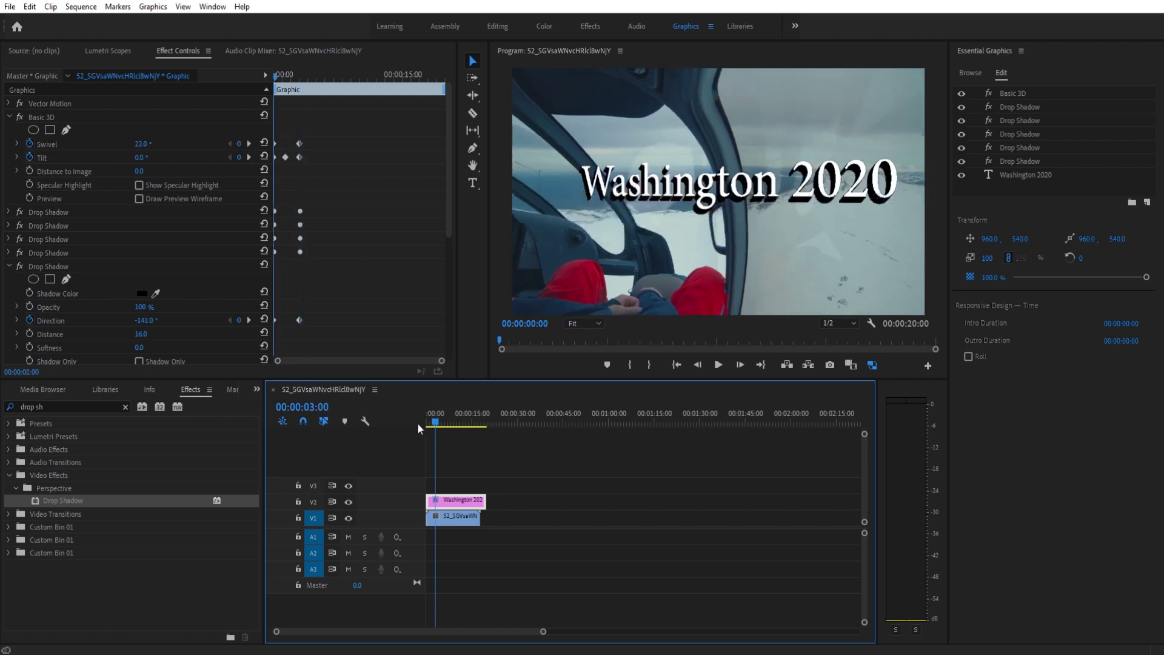
# Search Effects for 'lighting' and apply Lighting Effects to the V2 title clip
pyautogui.click(257, 389)
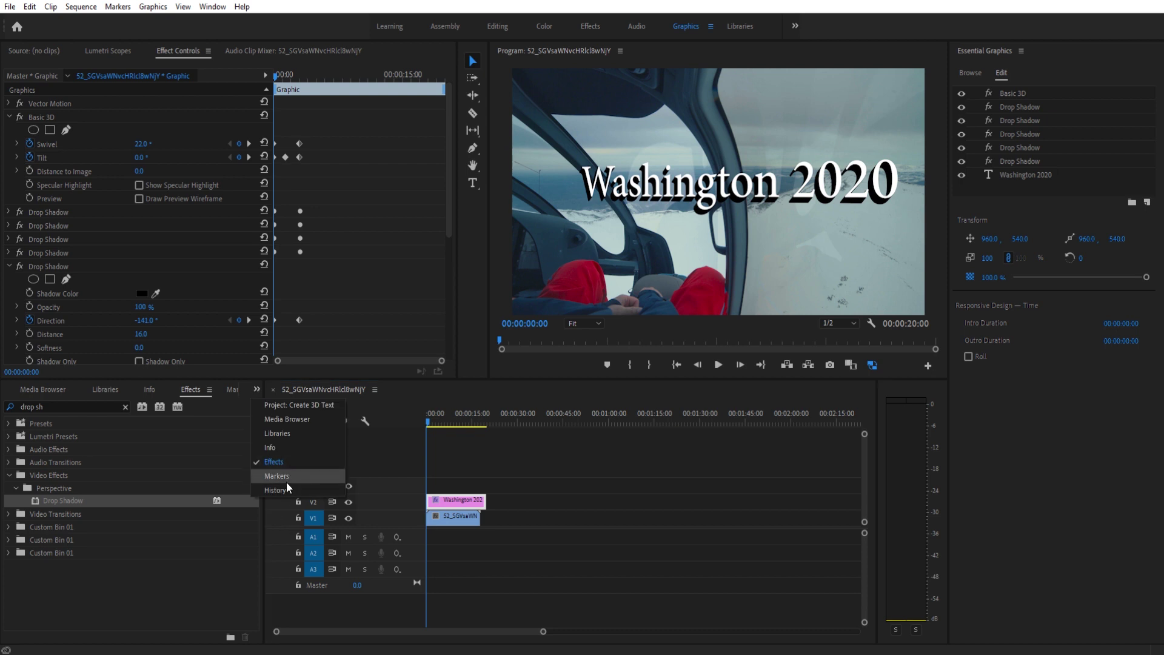
pyautogui.click(106, 406)
pyautogui.hotkey('ctrl', 'a')
pyautogui.write('lighting')
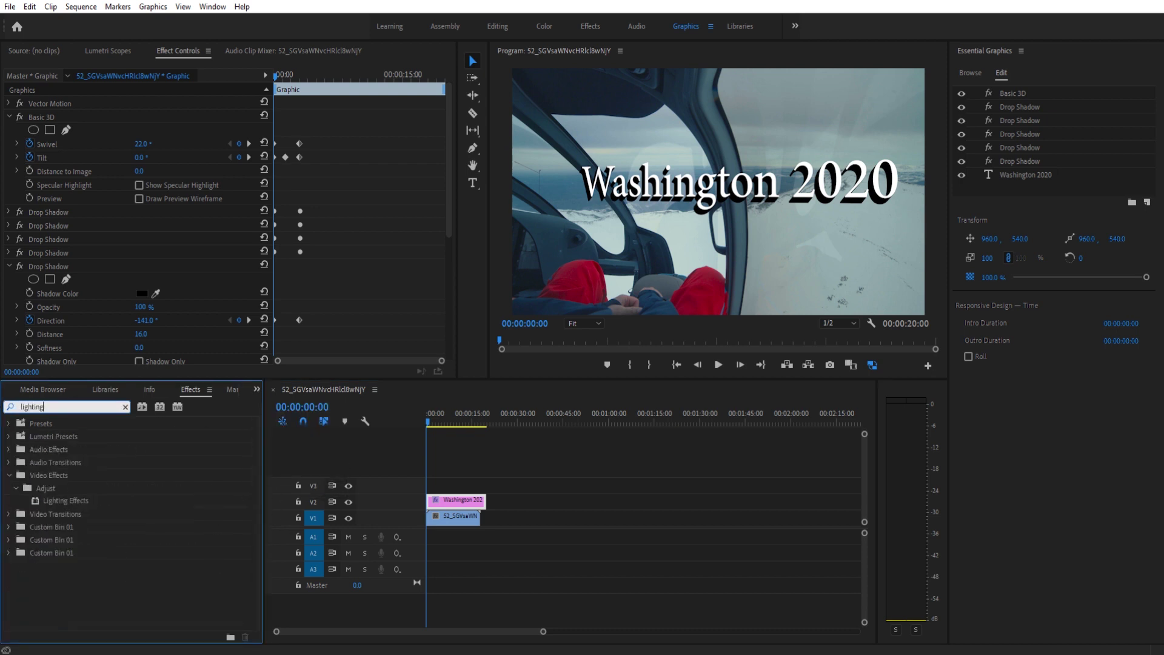
pyautogui.moveTo(49, 499); pyautogui.dragTo(455, 501)
# Reposition and reshape the spotlight over the title and reveal Light 1's settings
pyautogui.click(57, 116)
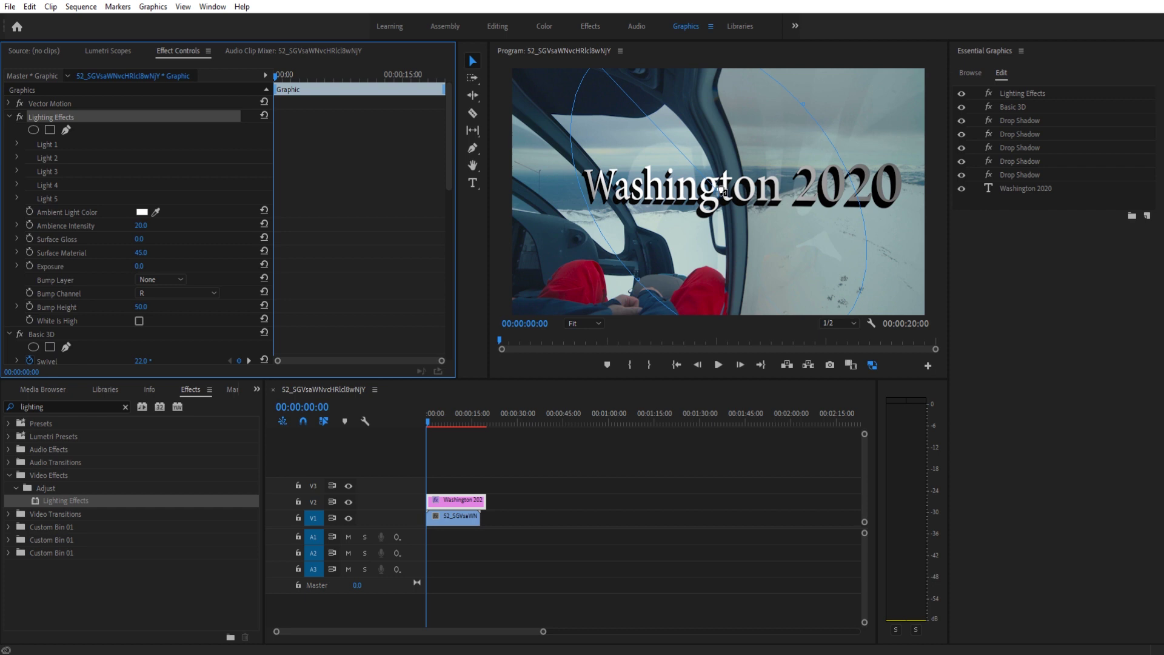
pyautogui.click(625, 195)
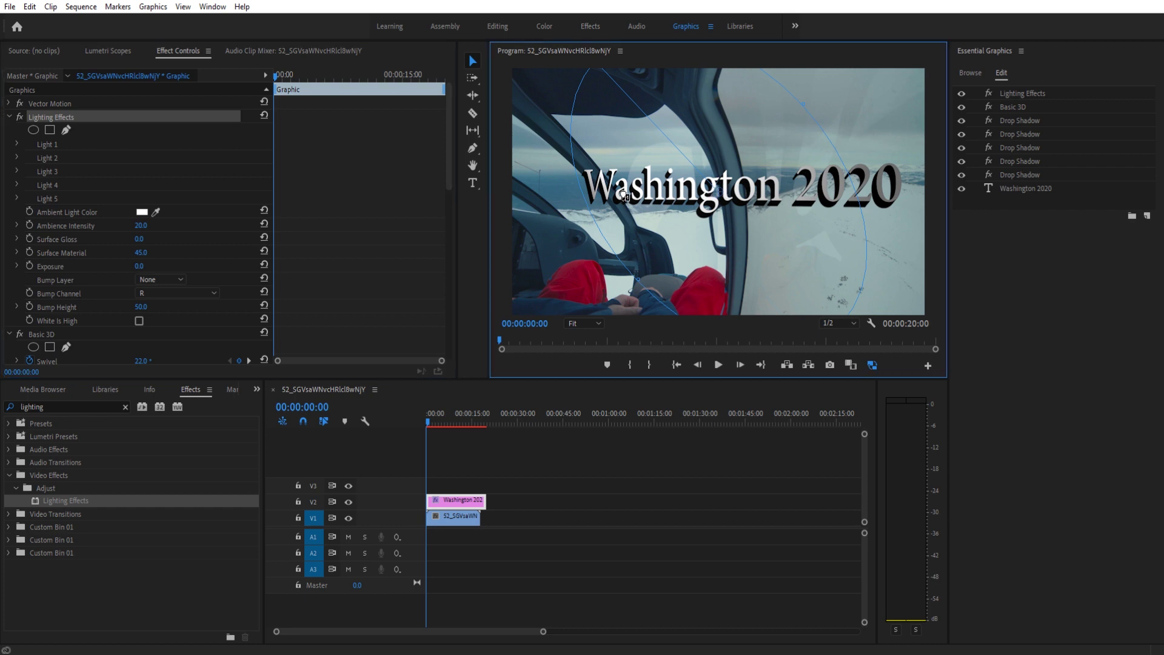
pyautogui.moveTo(625, 195); pyautogui.dragTo(828, 194)
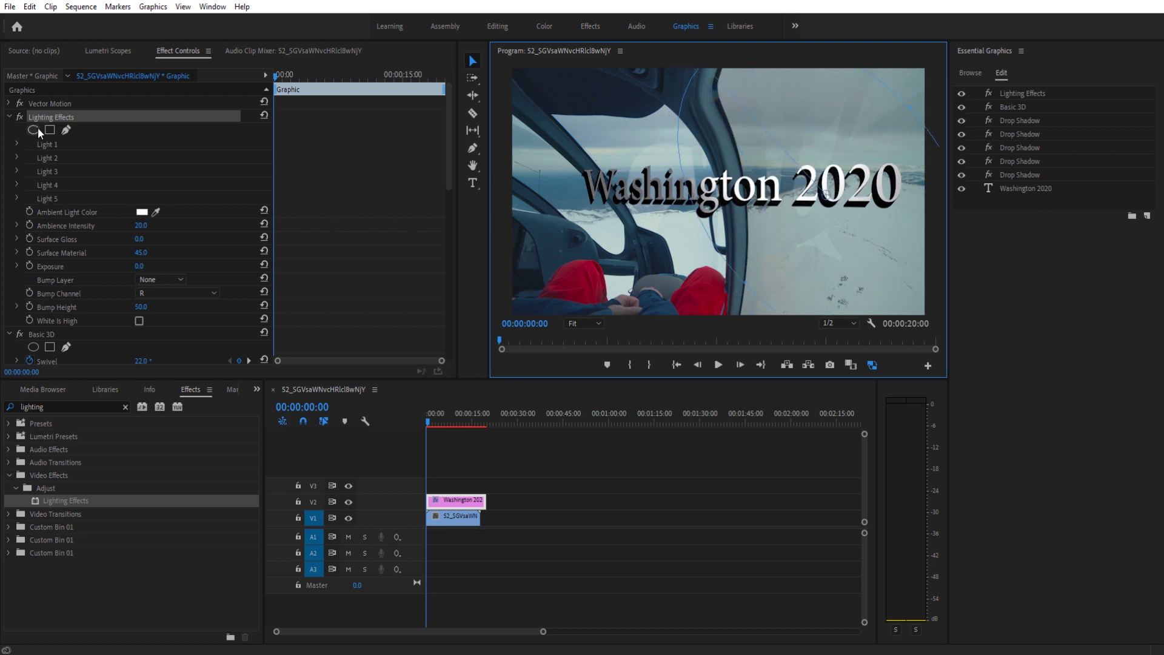
pyautogui.click(17, 144)
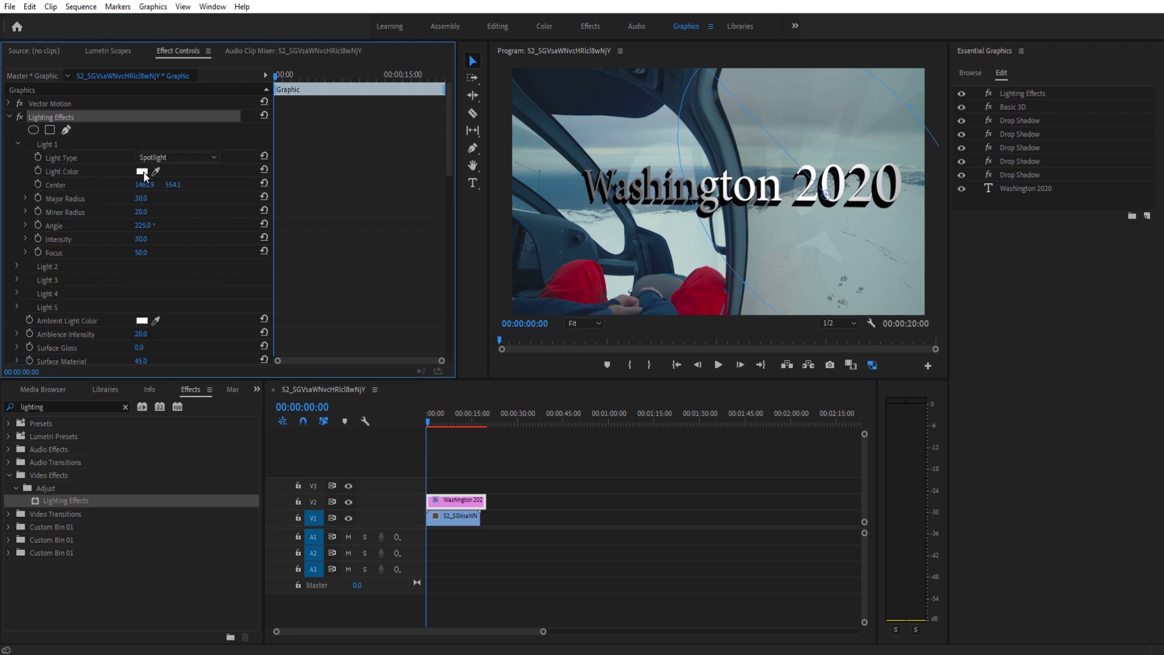
# Keyframe Light 1's center, then at about three seconds move it onto the W
pyautogui.click(39, 184)
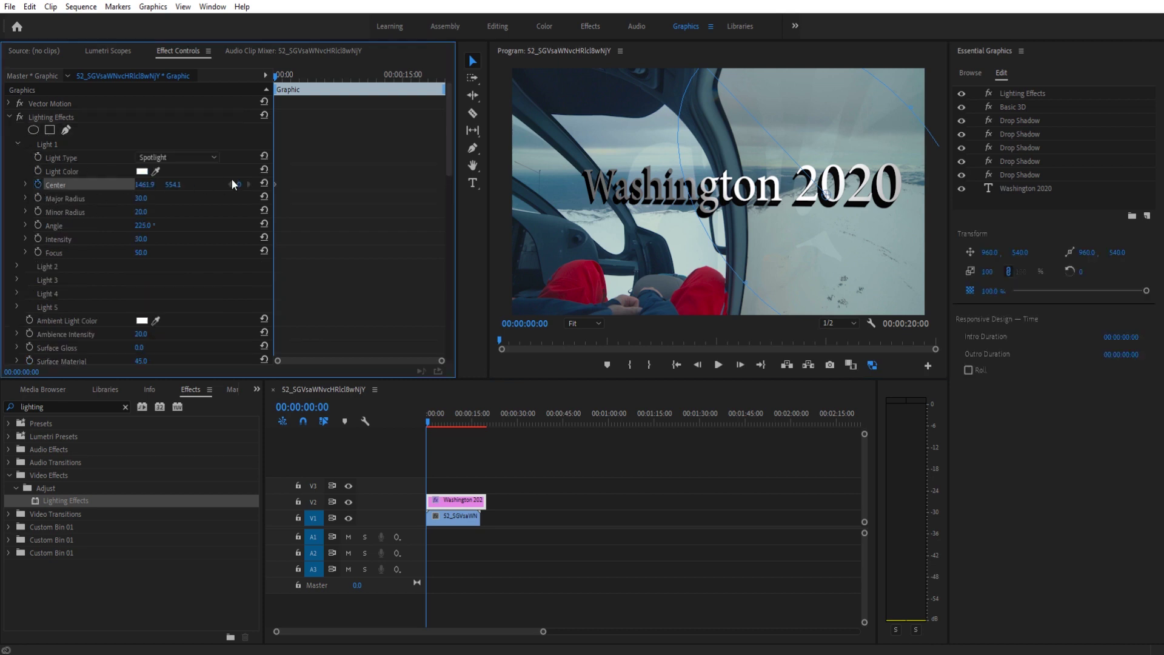
pyautogui.moveTo(274, 74); pyautogui.dragTo(327, 107)
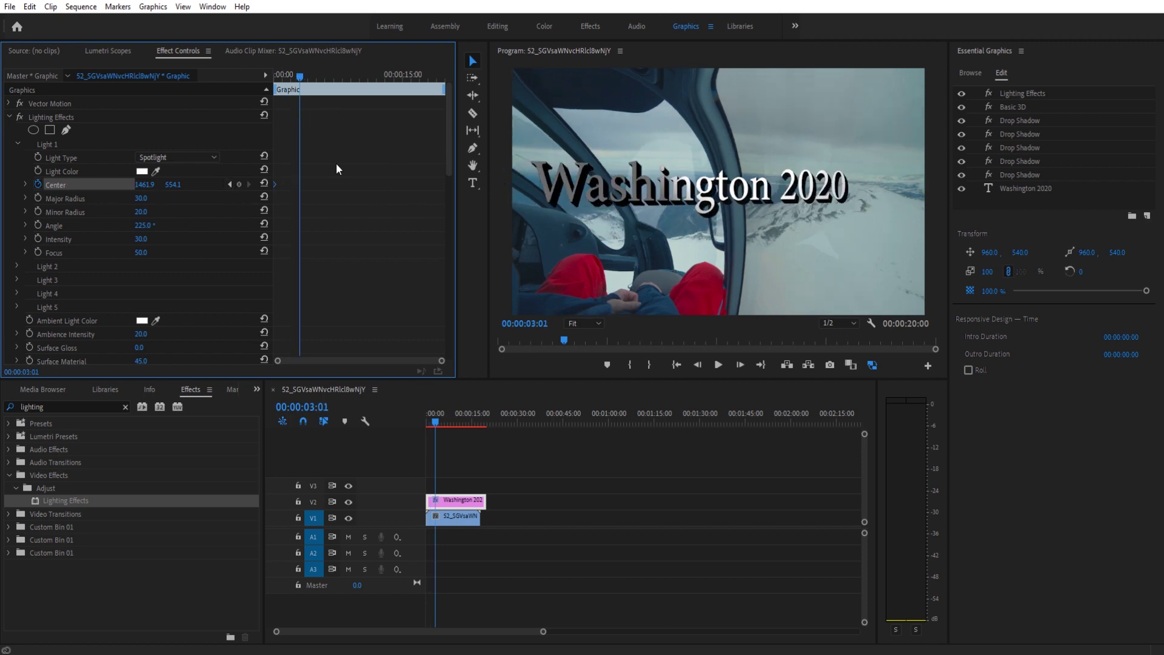
pyautogui.click(70, 119)
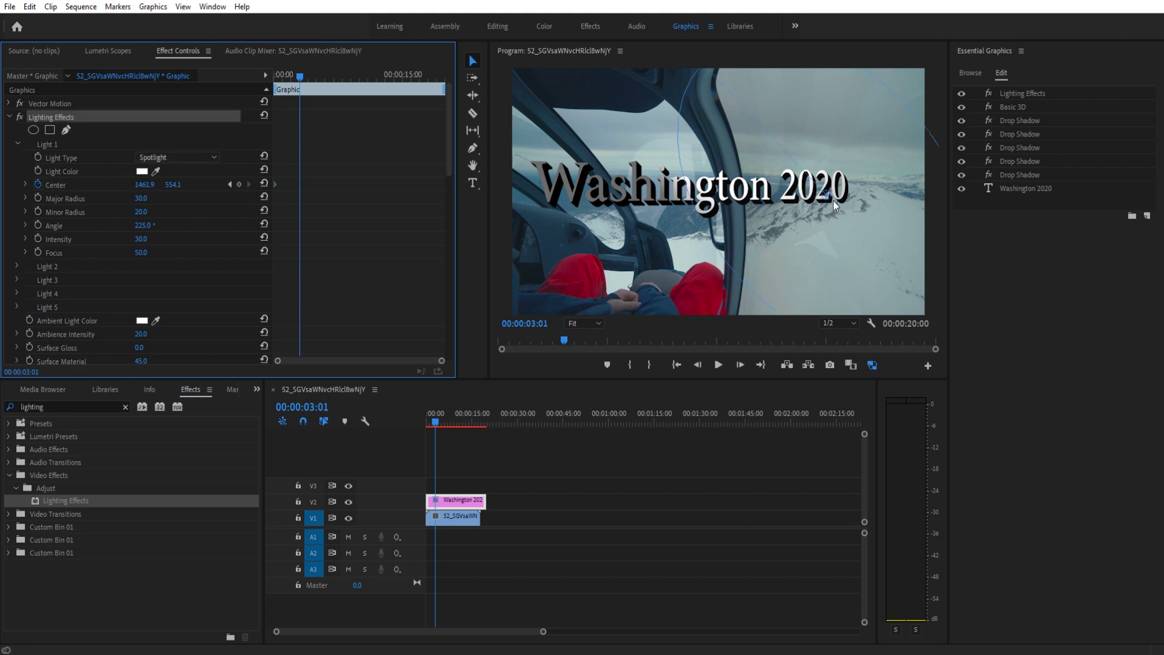
pyautogui.moveTo(833, 200); pyautogui.dragTo(577, 185)
# Play the spotlight sweep from the start several times to check it
pyautogui.click(427, 419)
pyautogui.press('space')
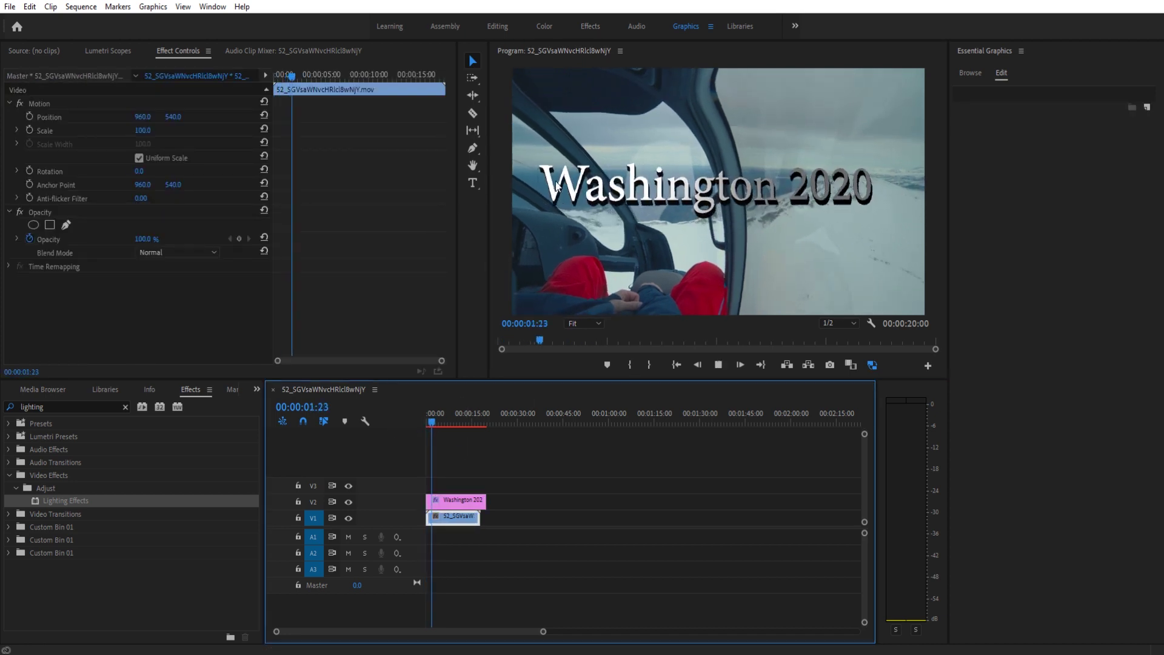
pyautogui.press('space')
pyautogui.press('Home')
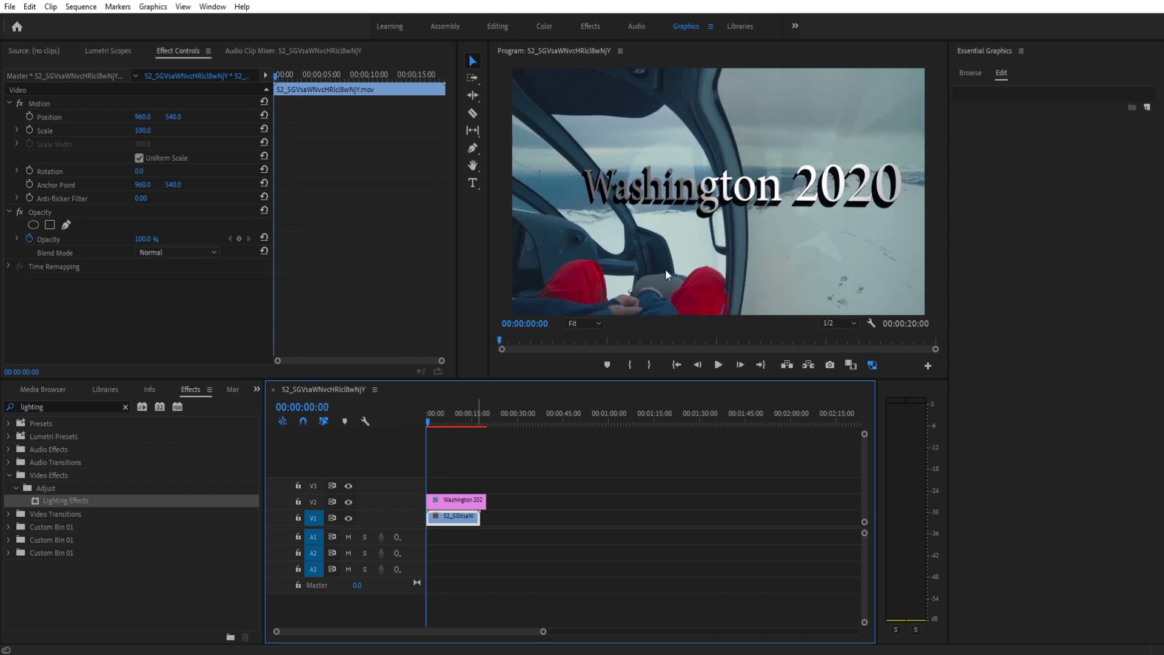
pyautogui.press('space')
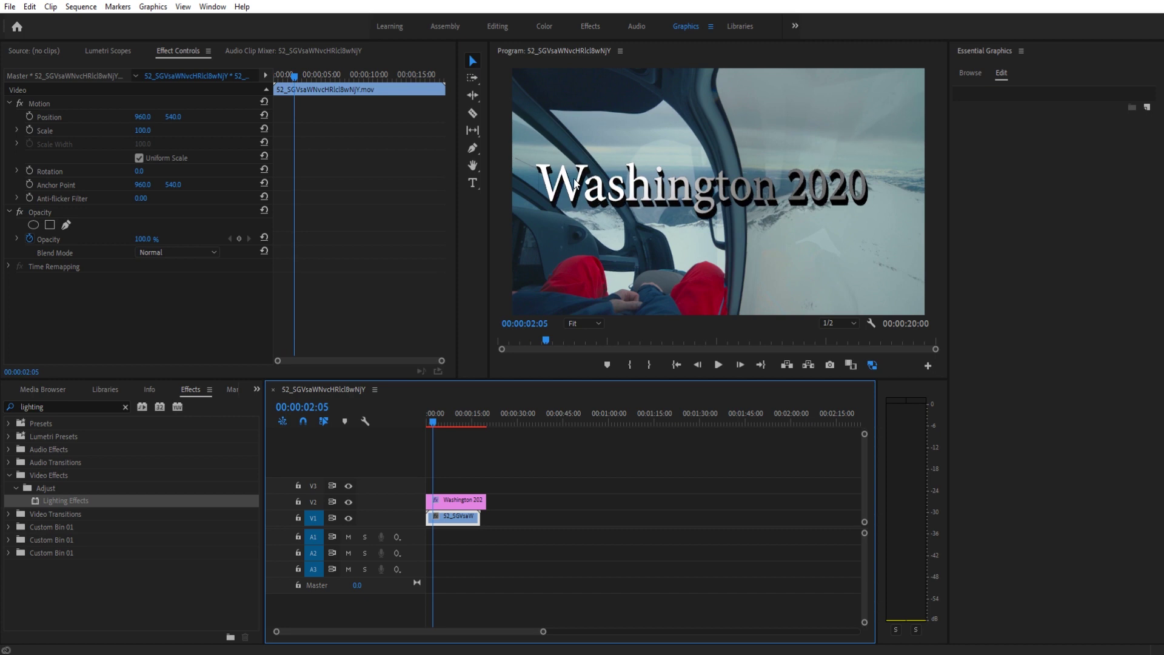
pyautogui.click(437, 423)
pyautogui.moveTo(441, 424); pyautogui.dragTo(416, 426)
pyautogui.press('space')
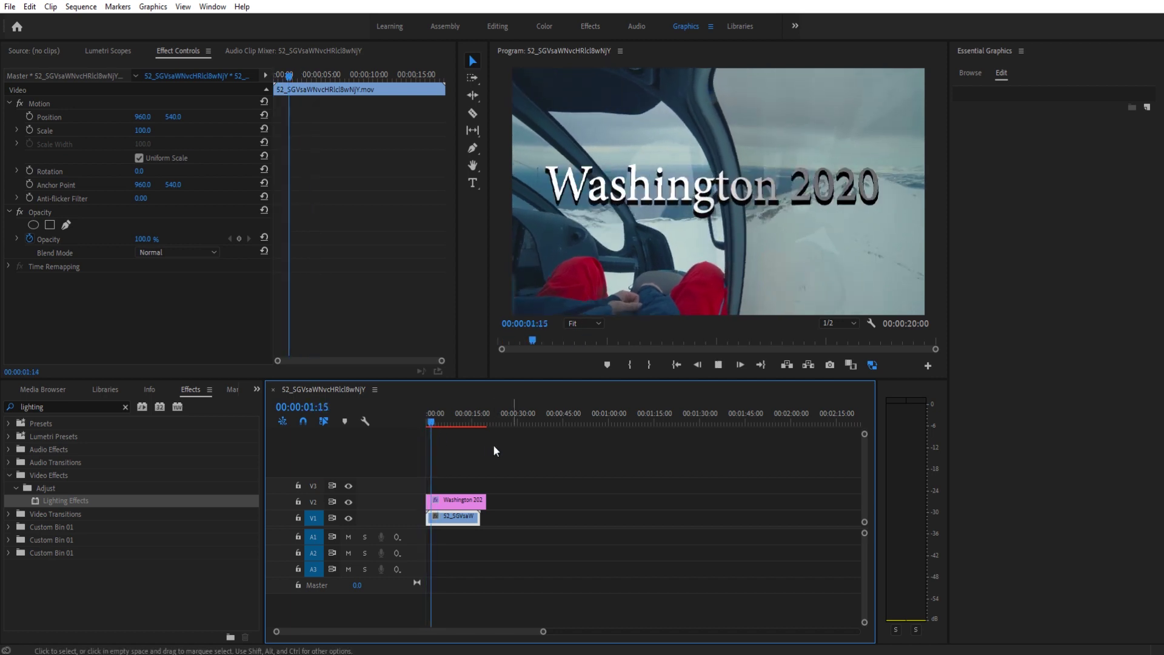
pyautogui.press('space')
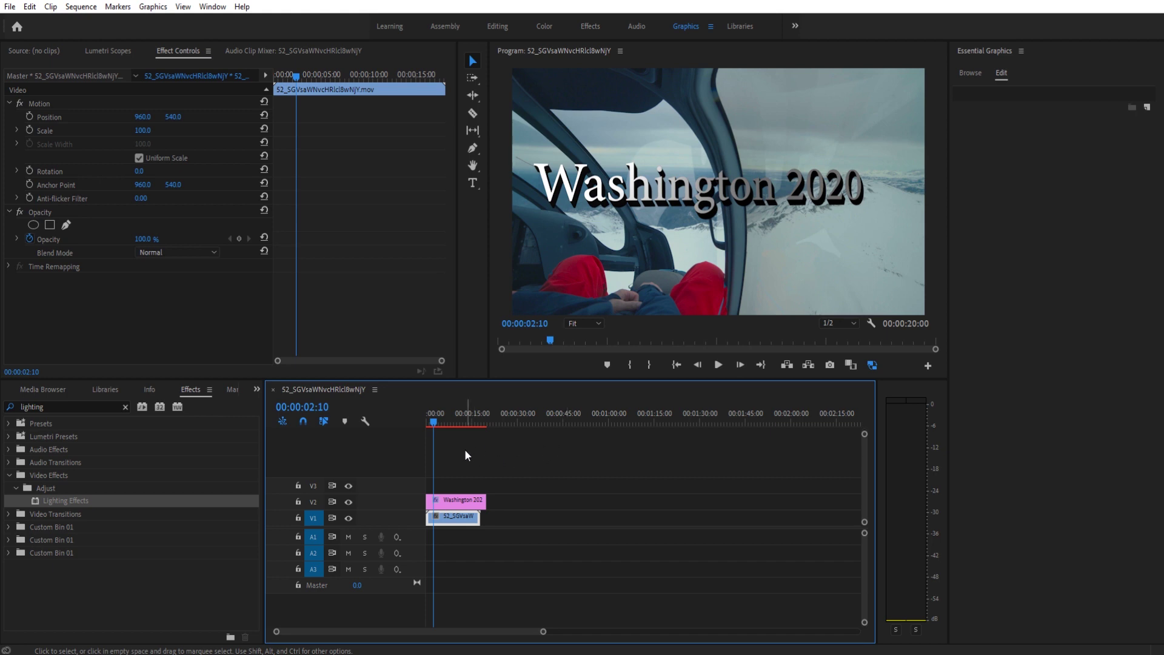
pyautogui.click(470, 501)
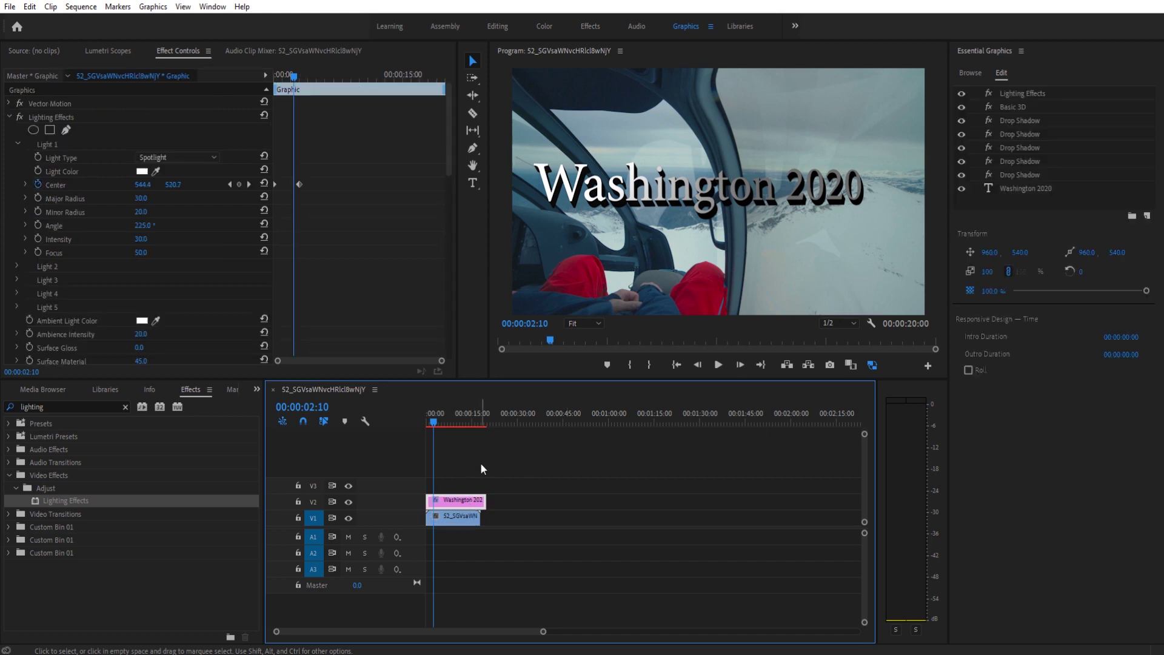